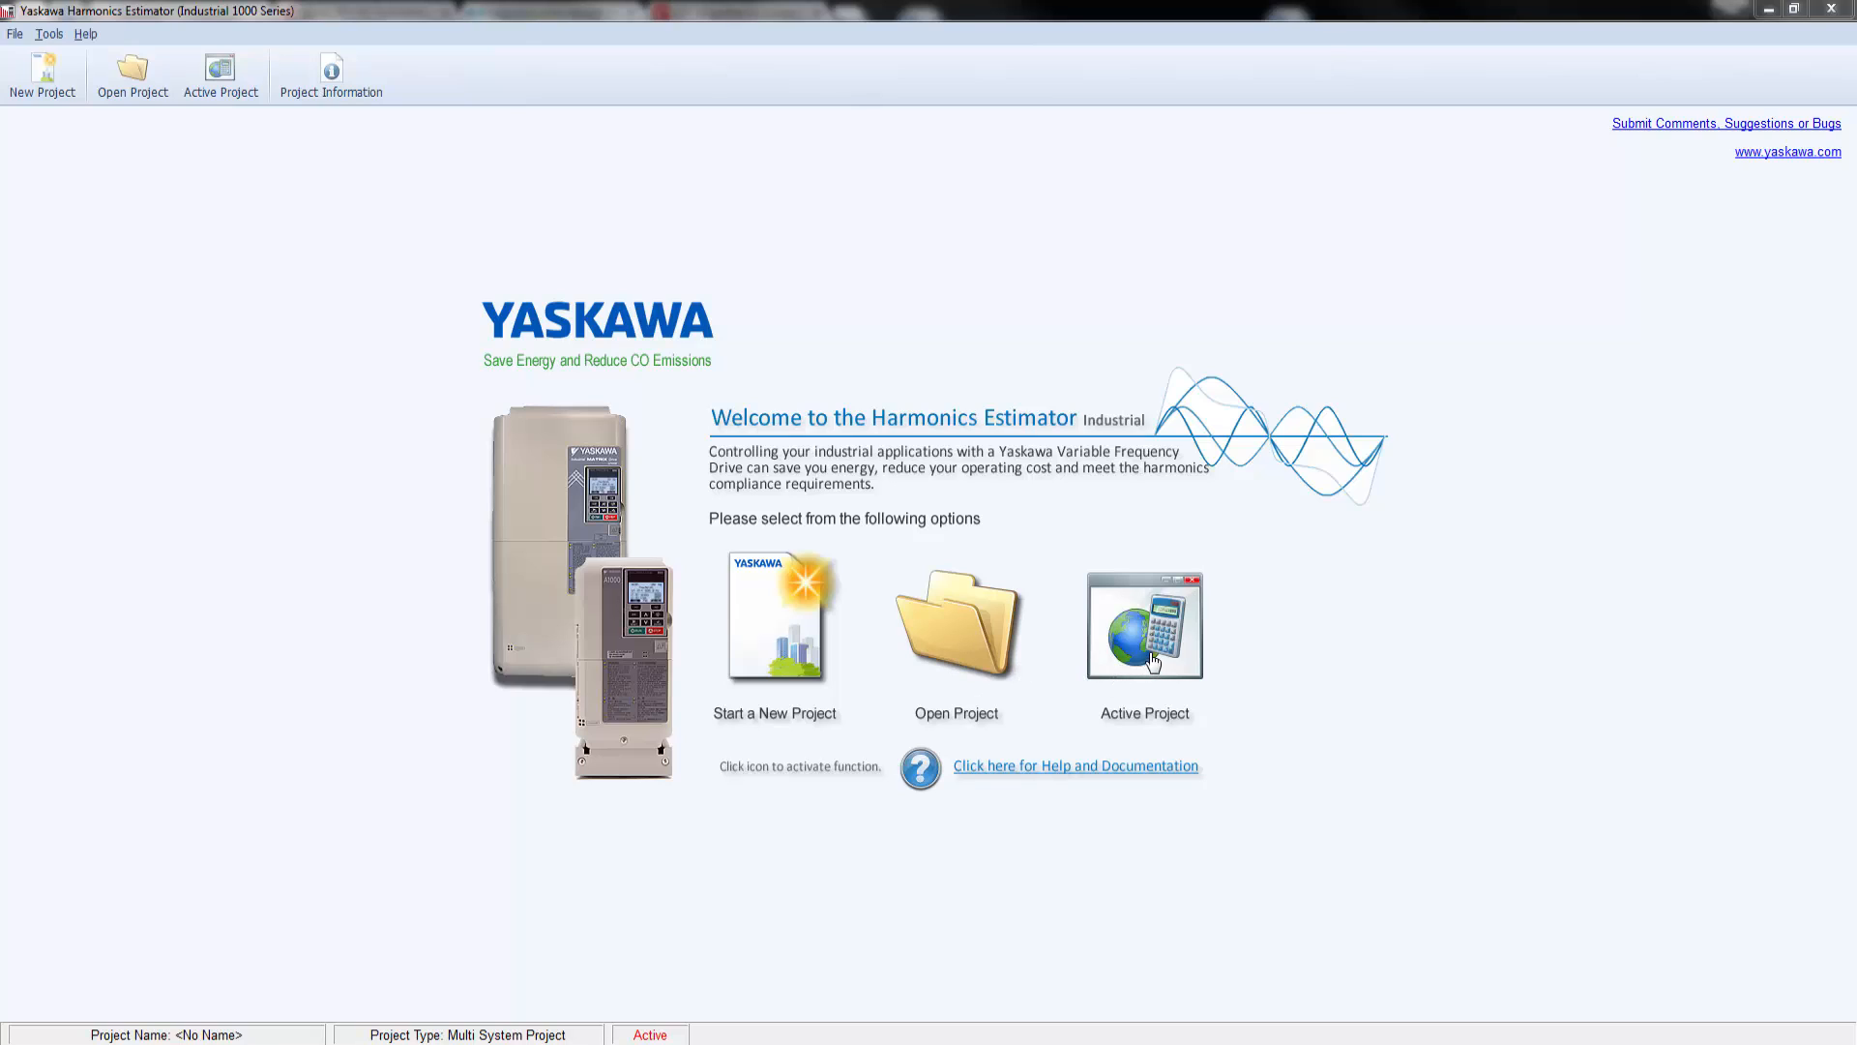
# Step: Start a new project named Software Demonstration and fill in the customer's contact, company, address and e-mail details
pyautogui.click(756, 647)
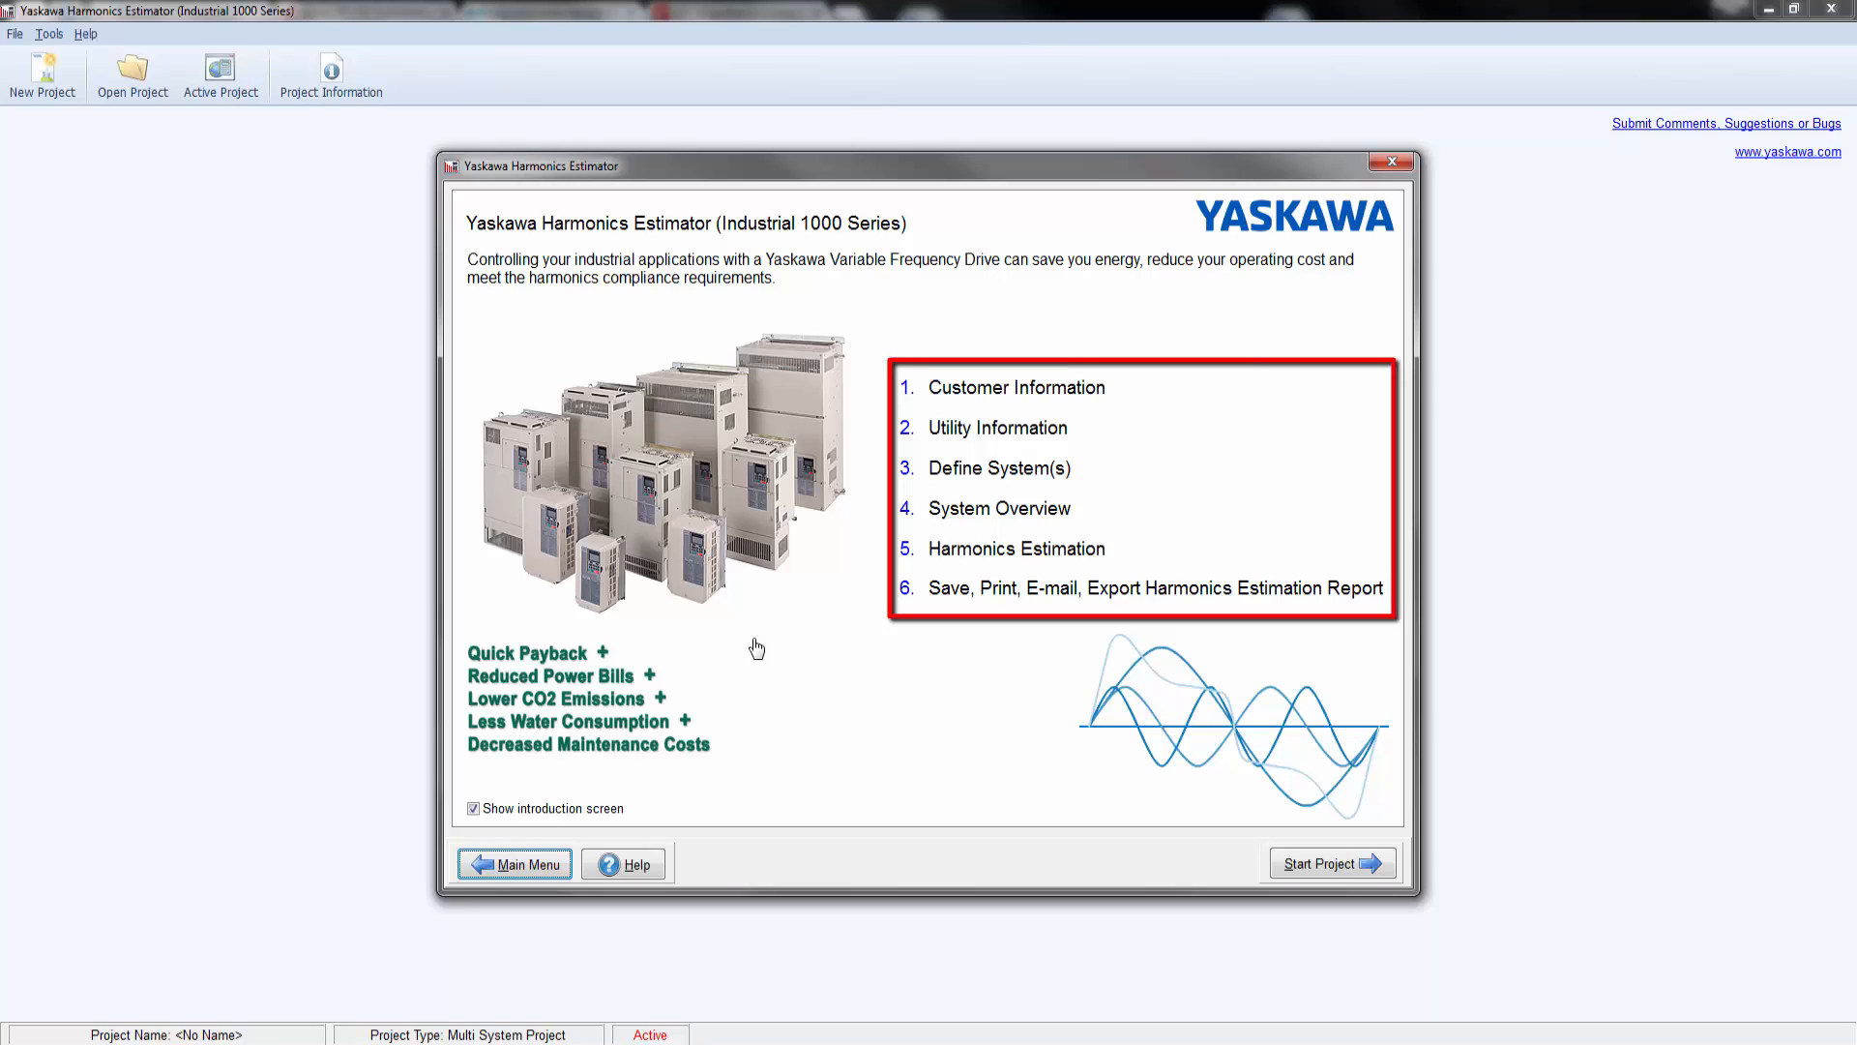
pyautogui.click(1323, 863)
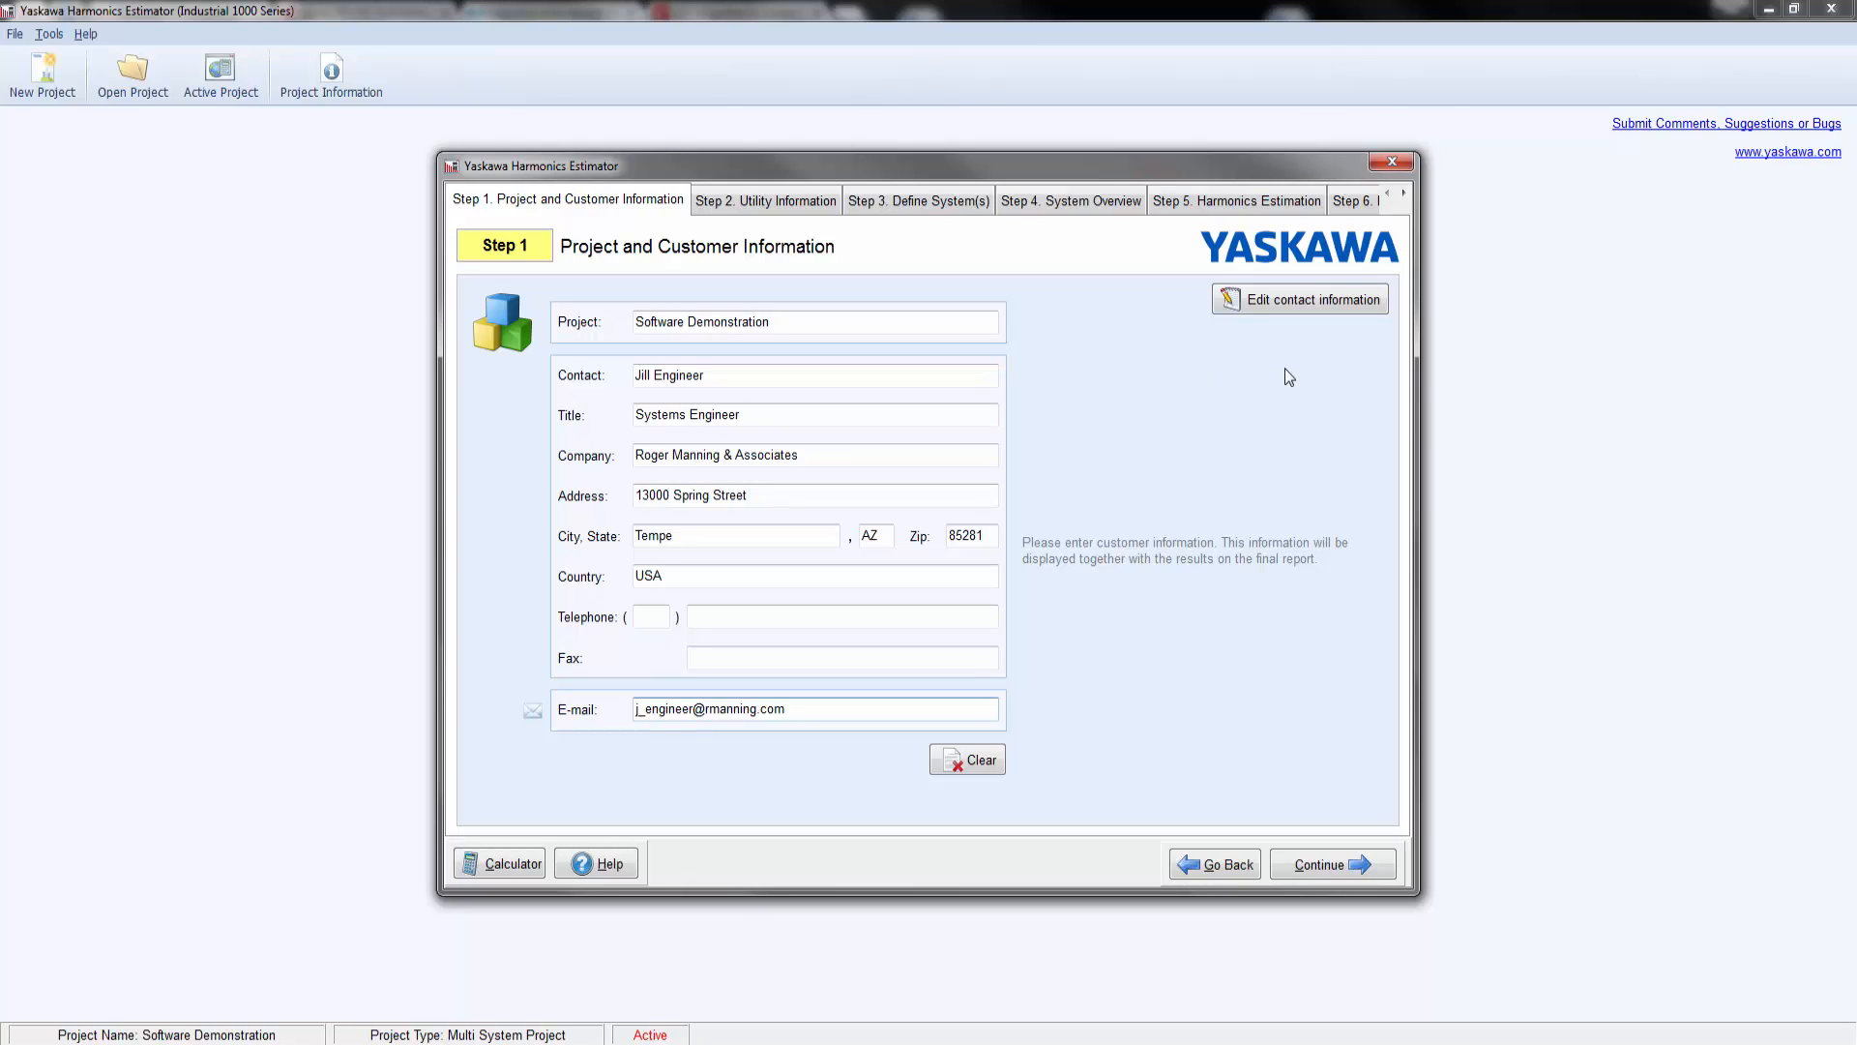
# Step: Check the report layout's company address, prepared-by entry and custom company logo, and accept the setup
pyautogui.click(1301, 308)
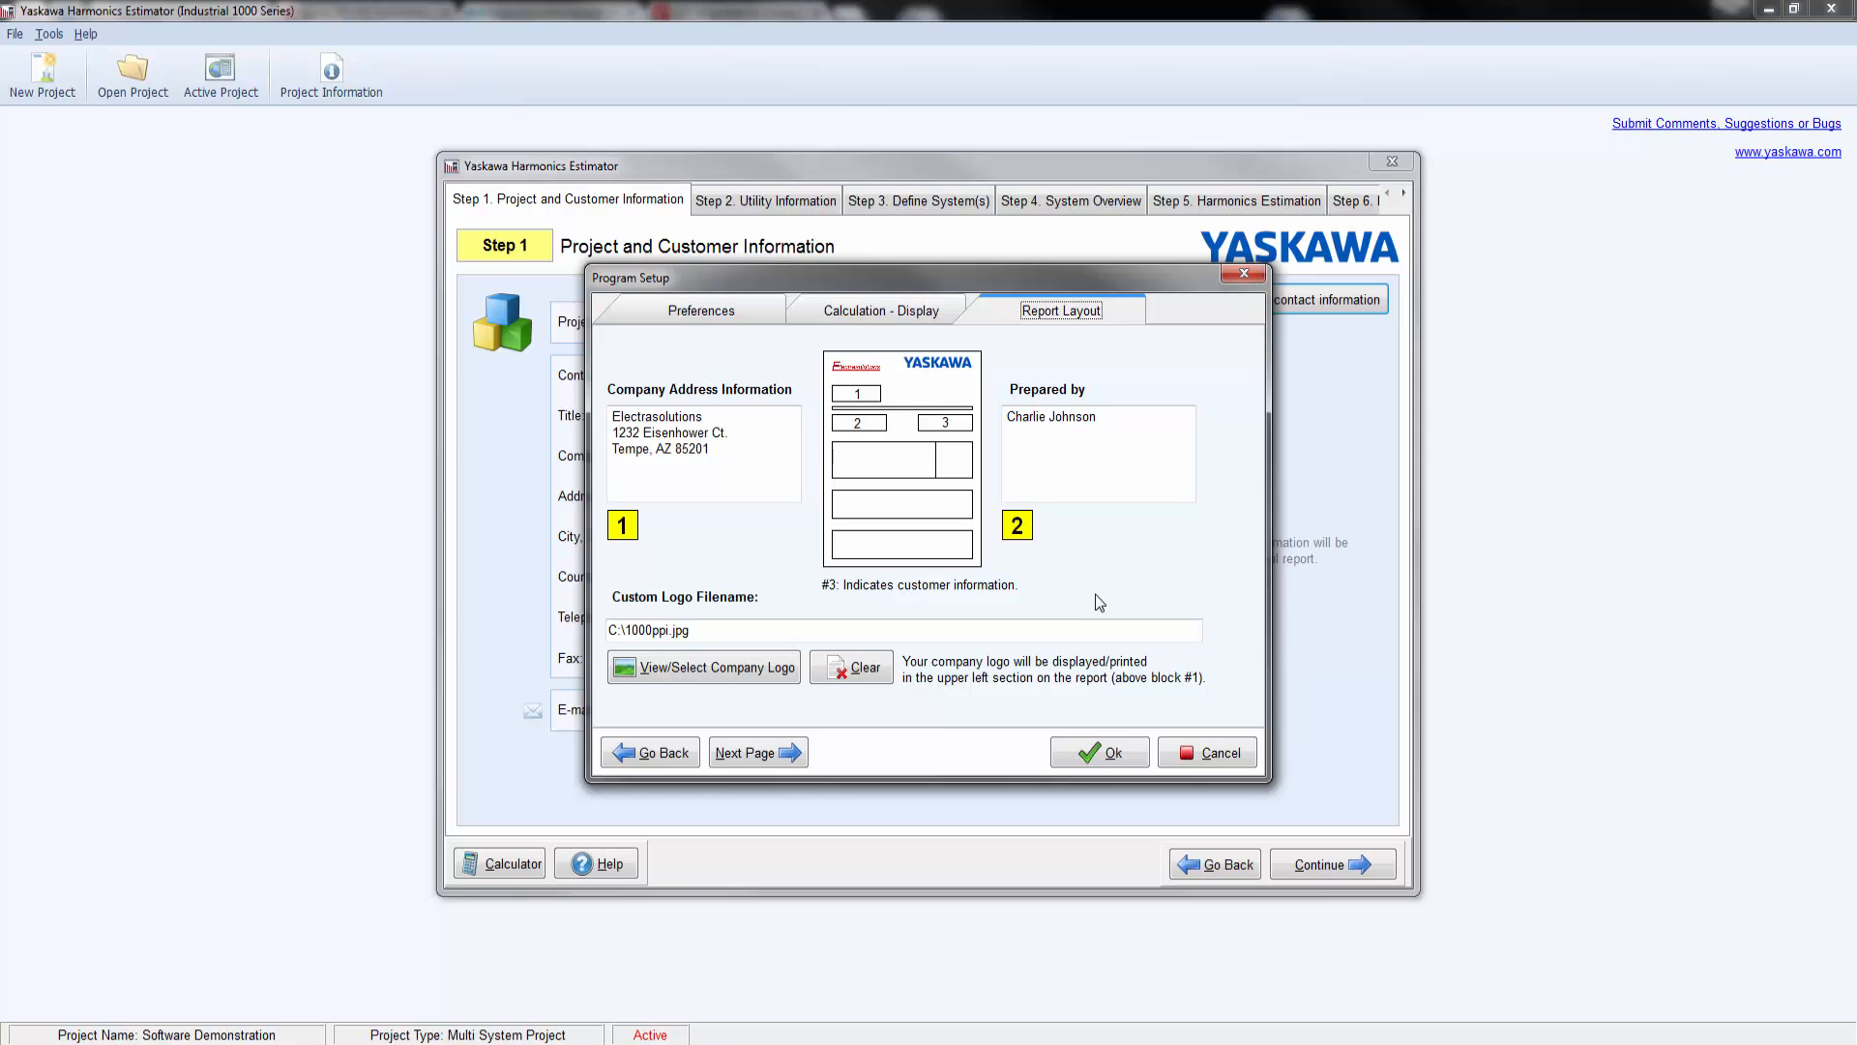
pyautogui.click(711, 668)
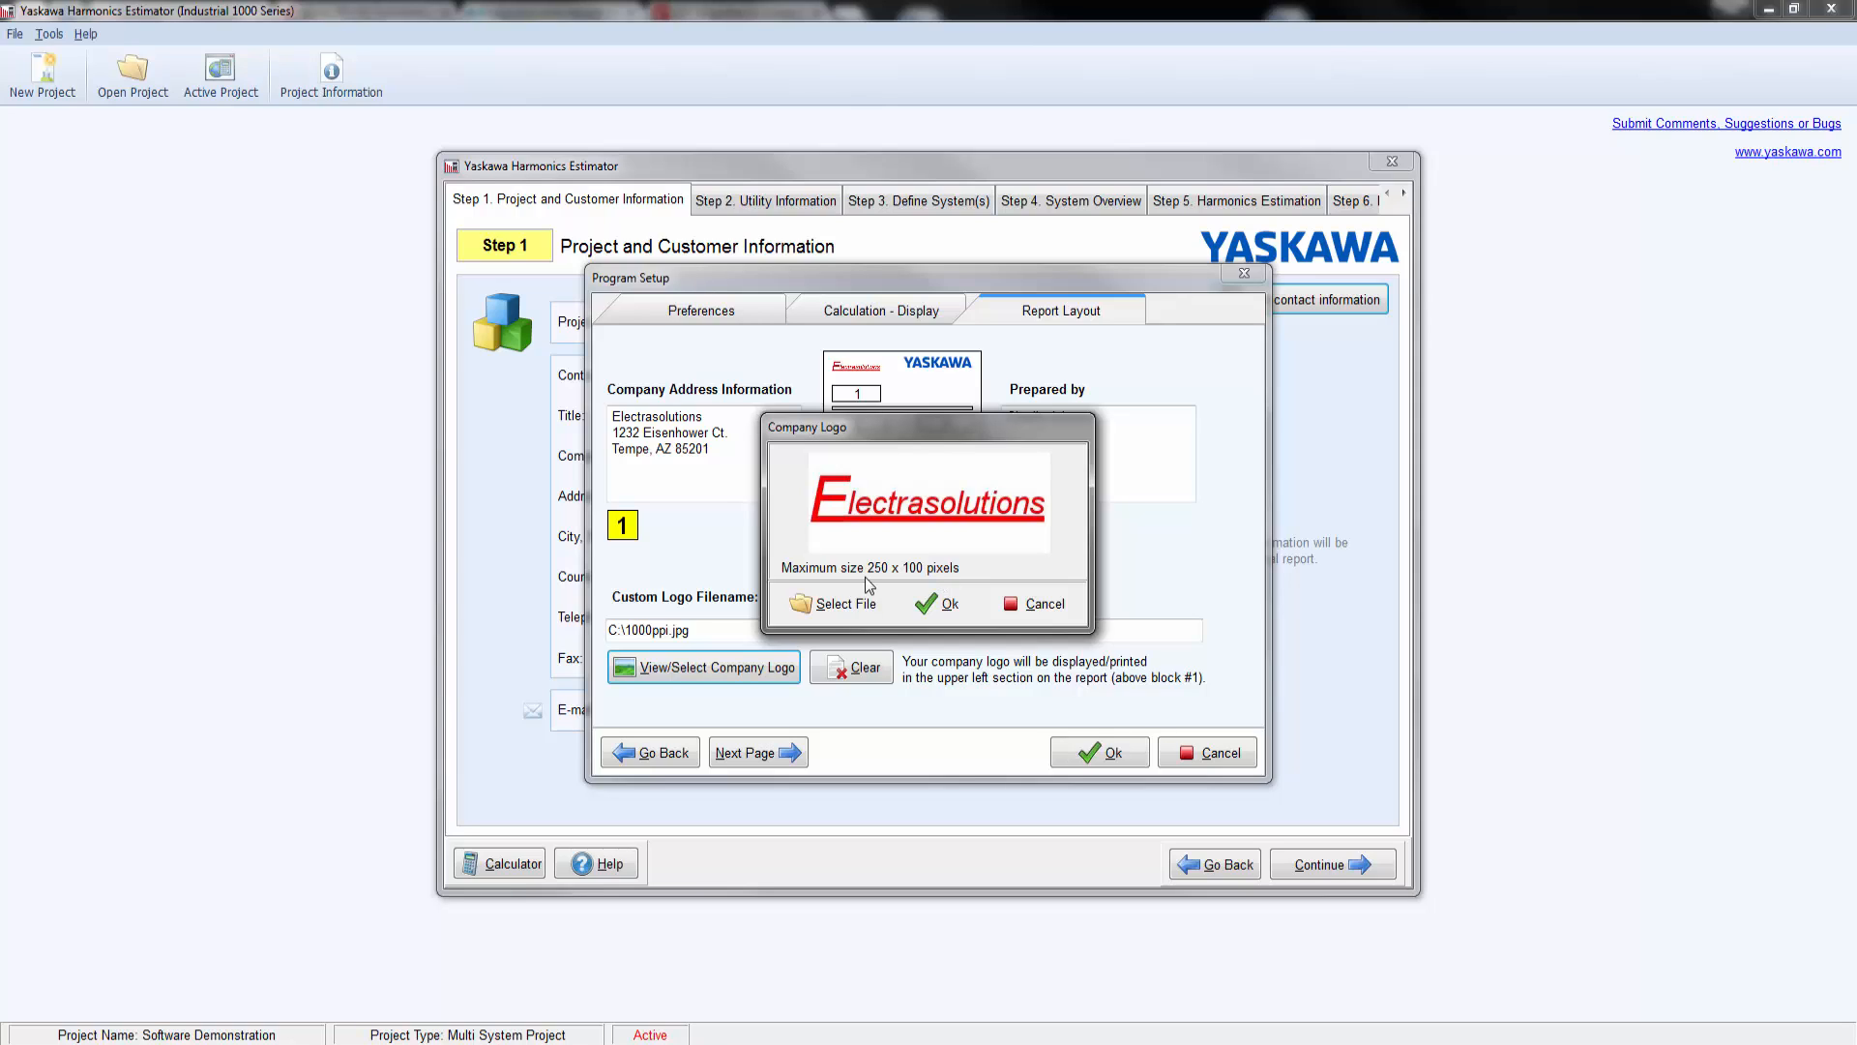
pyautogui.click(943, 612)
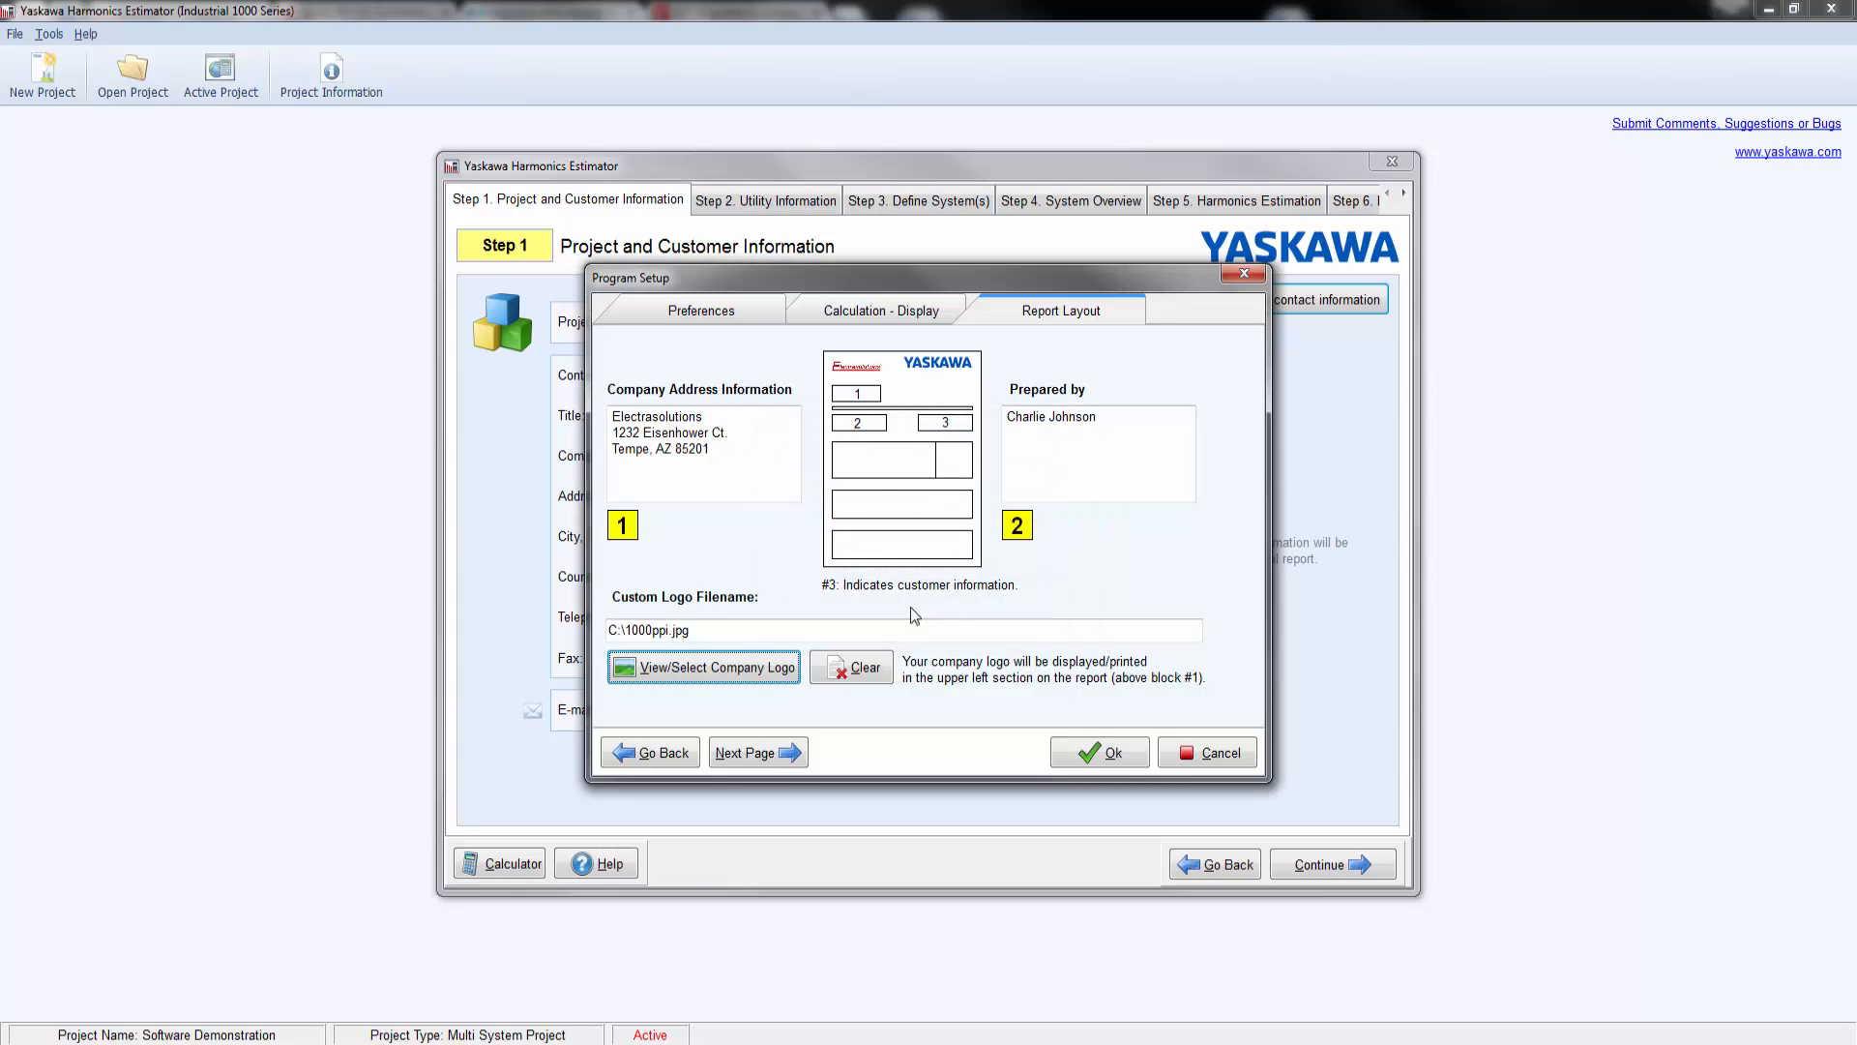
pyautogui.click(1091, 755)
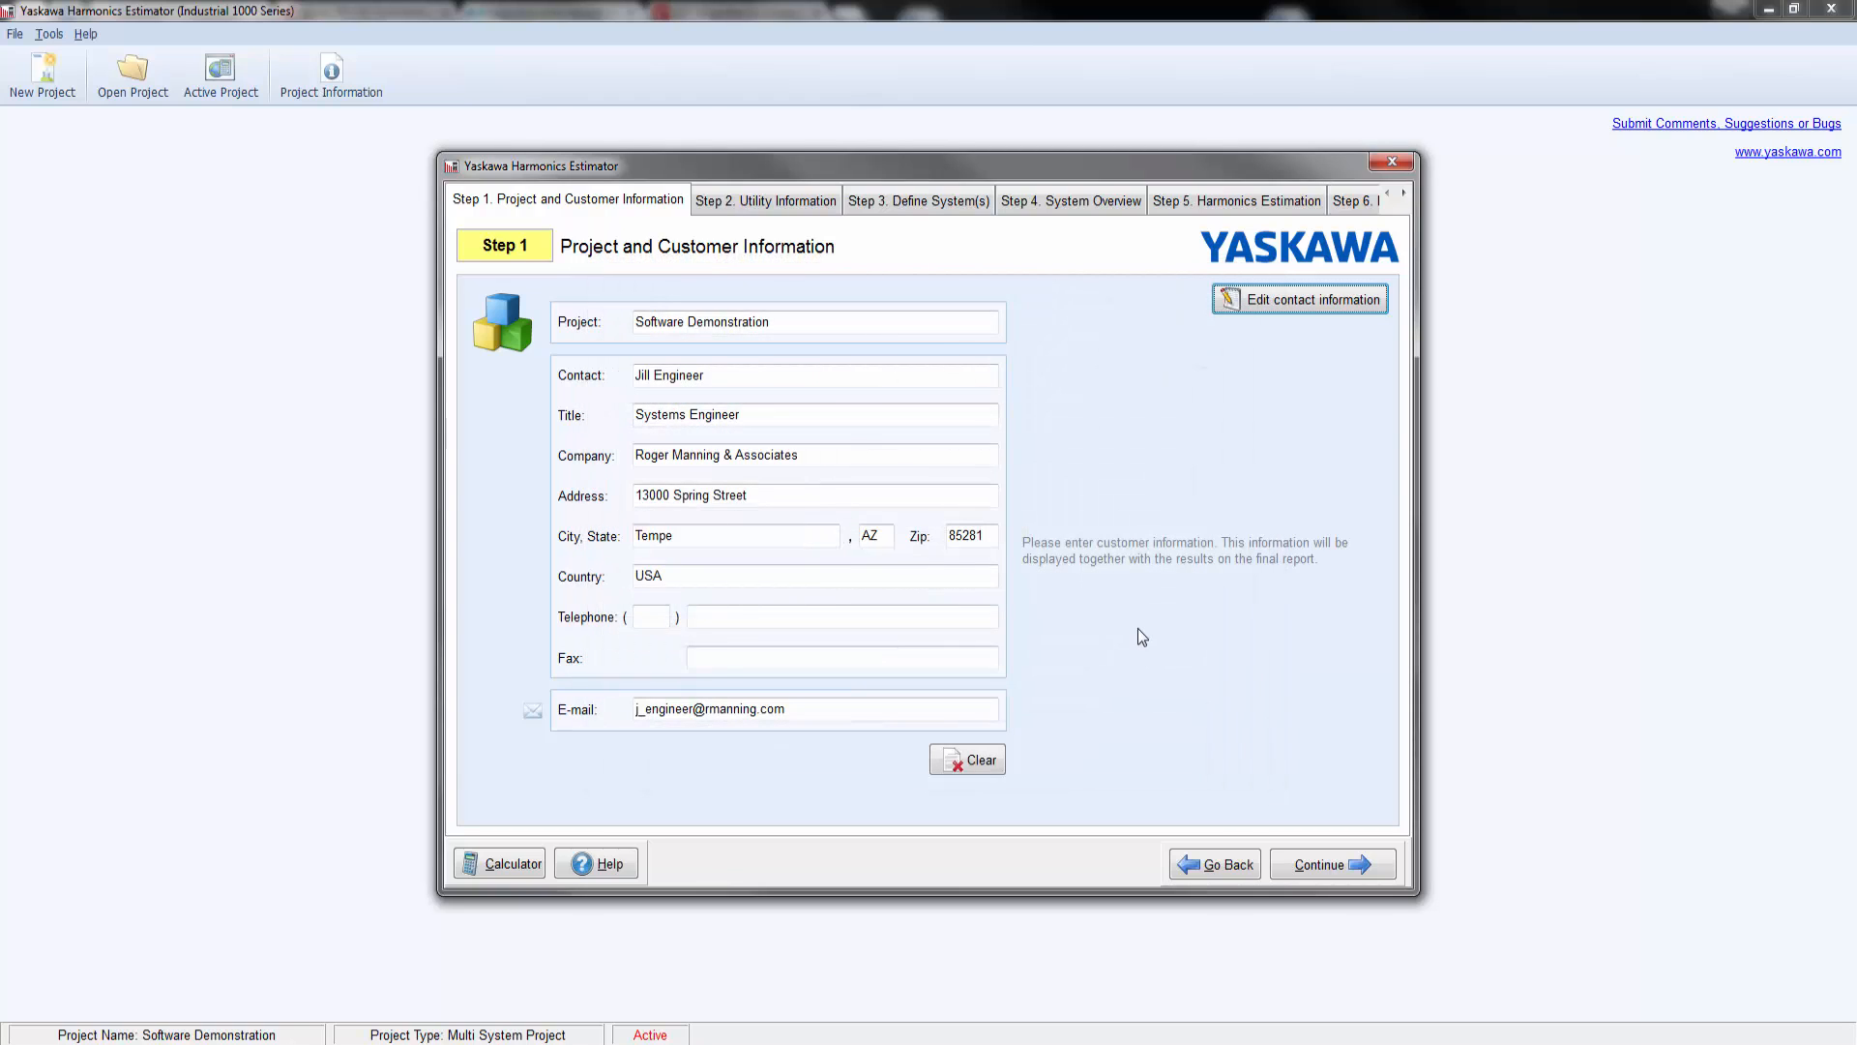
# Step: Proceed to the utility information and name the utility People's Power
pyautogui.click(1330, 866)
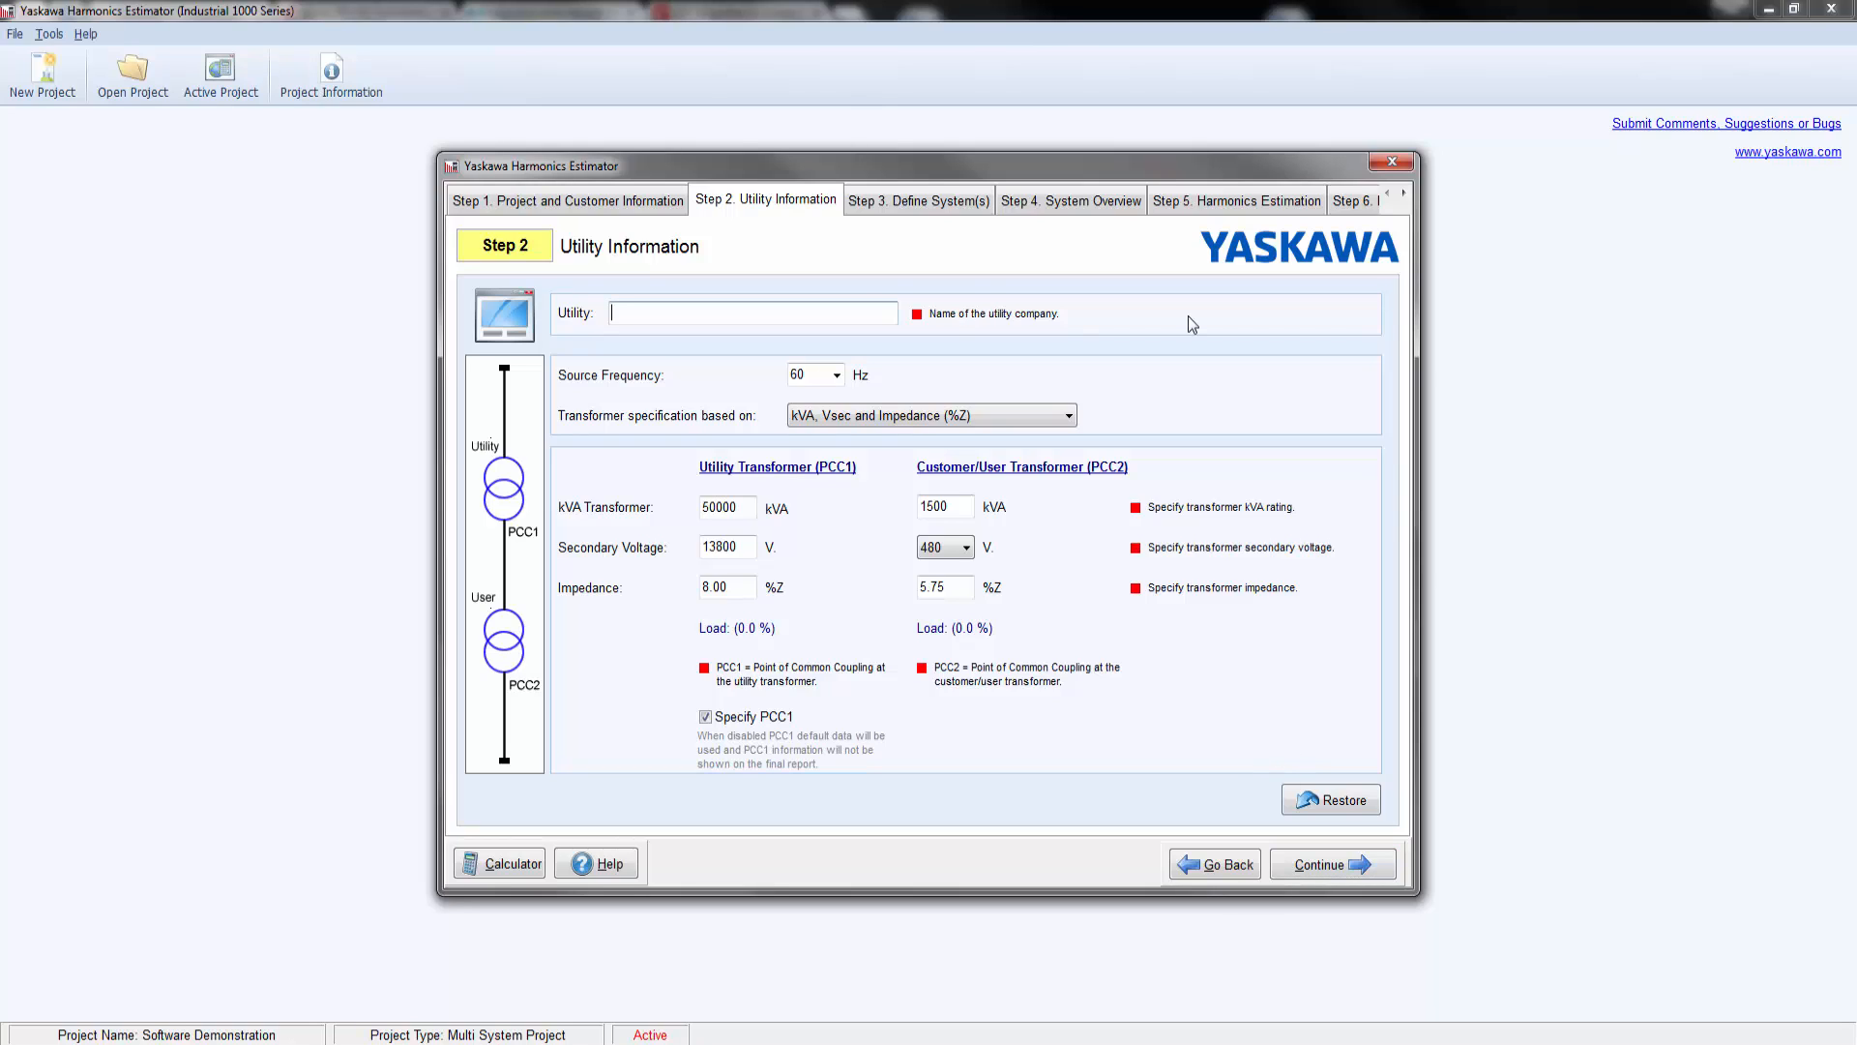
pyautogui.write("People's Power")
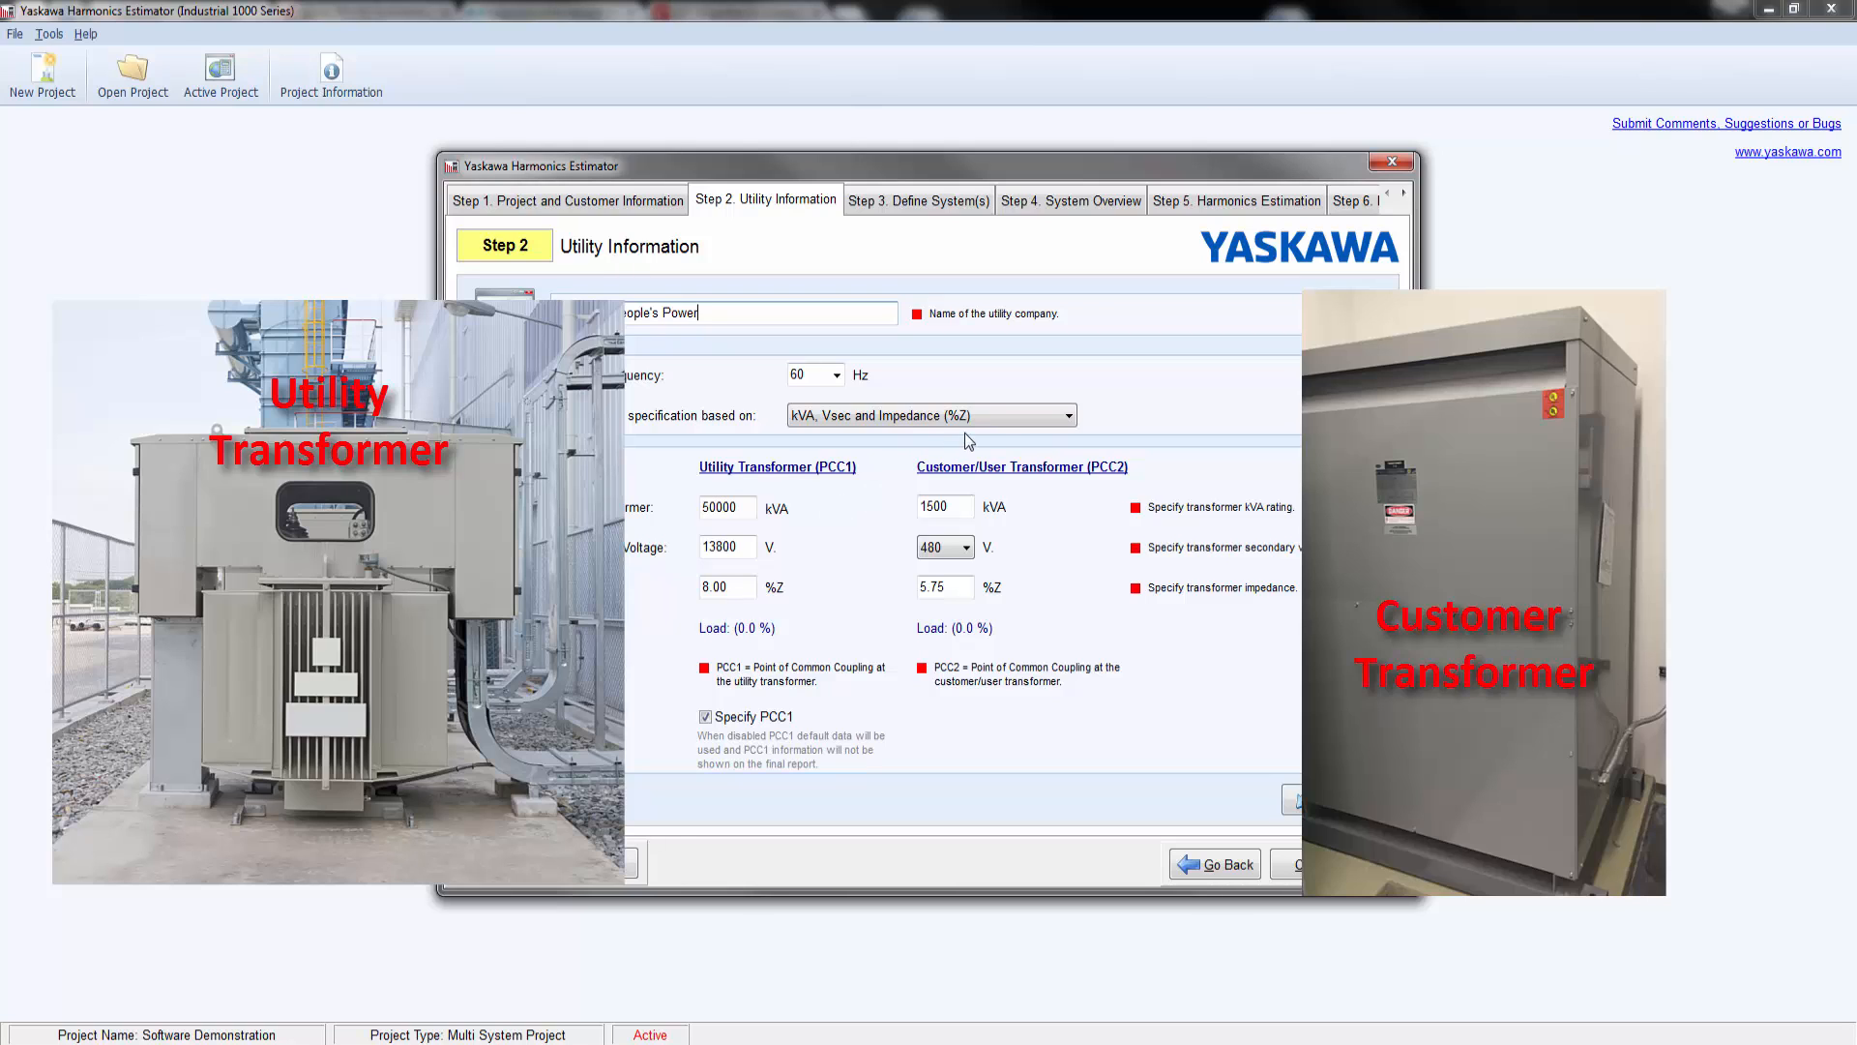
# Step: Inspect the transformer specification options, and switch the PCC1 specification off and back on
pyautogui.click(1069, 417)
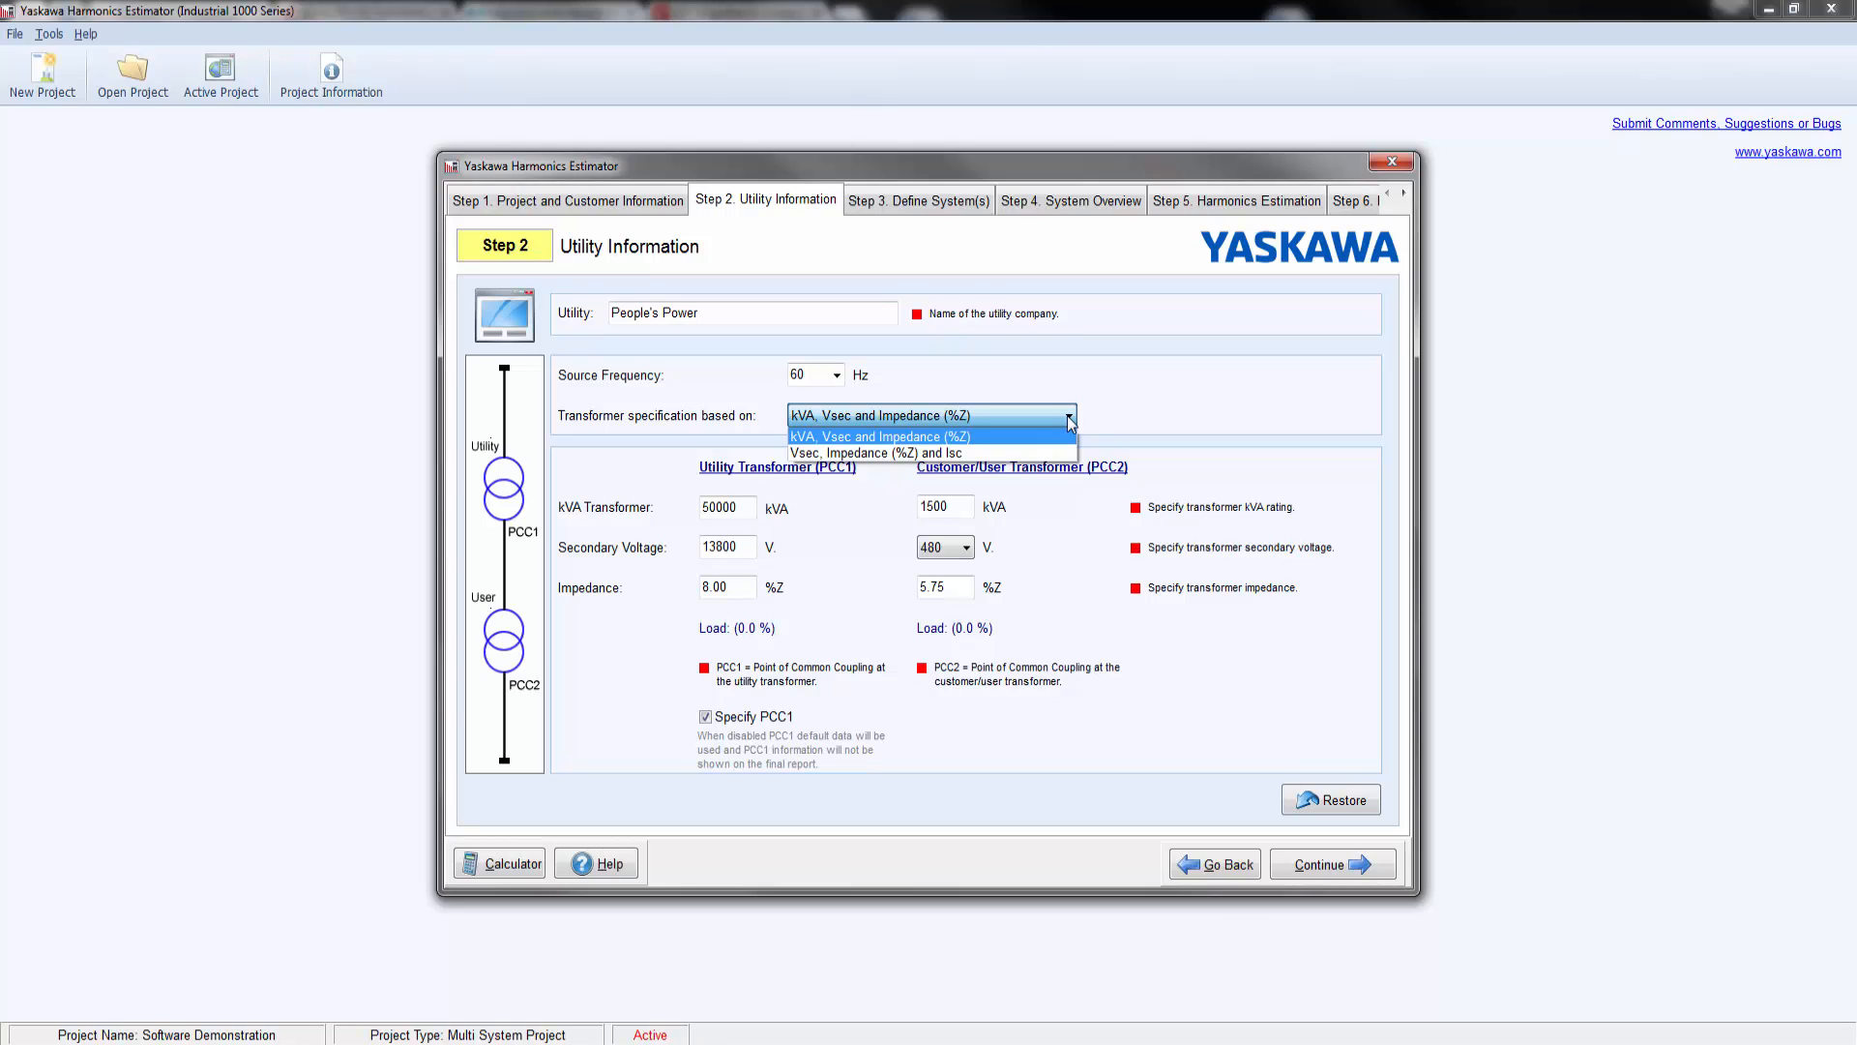
pyautogui.click(1069, 419)
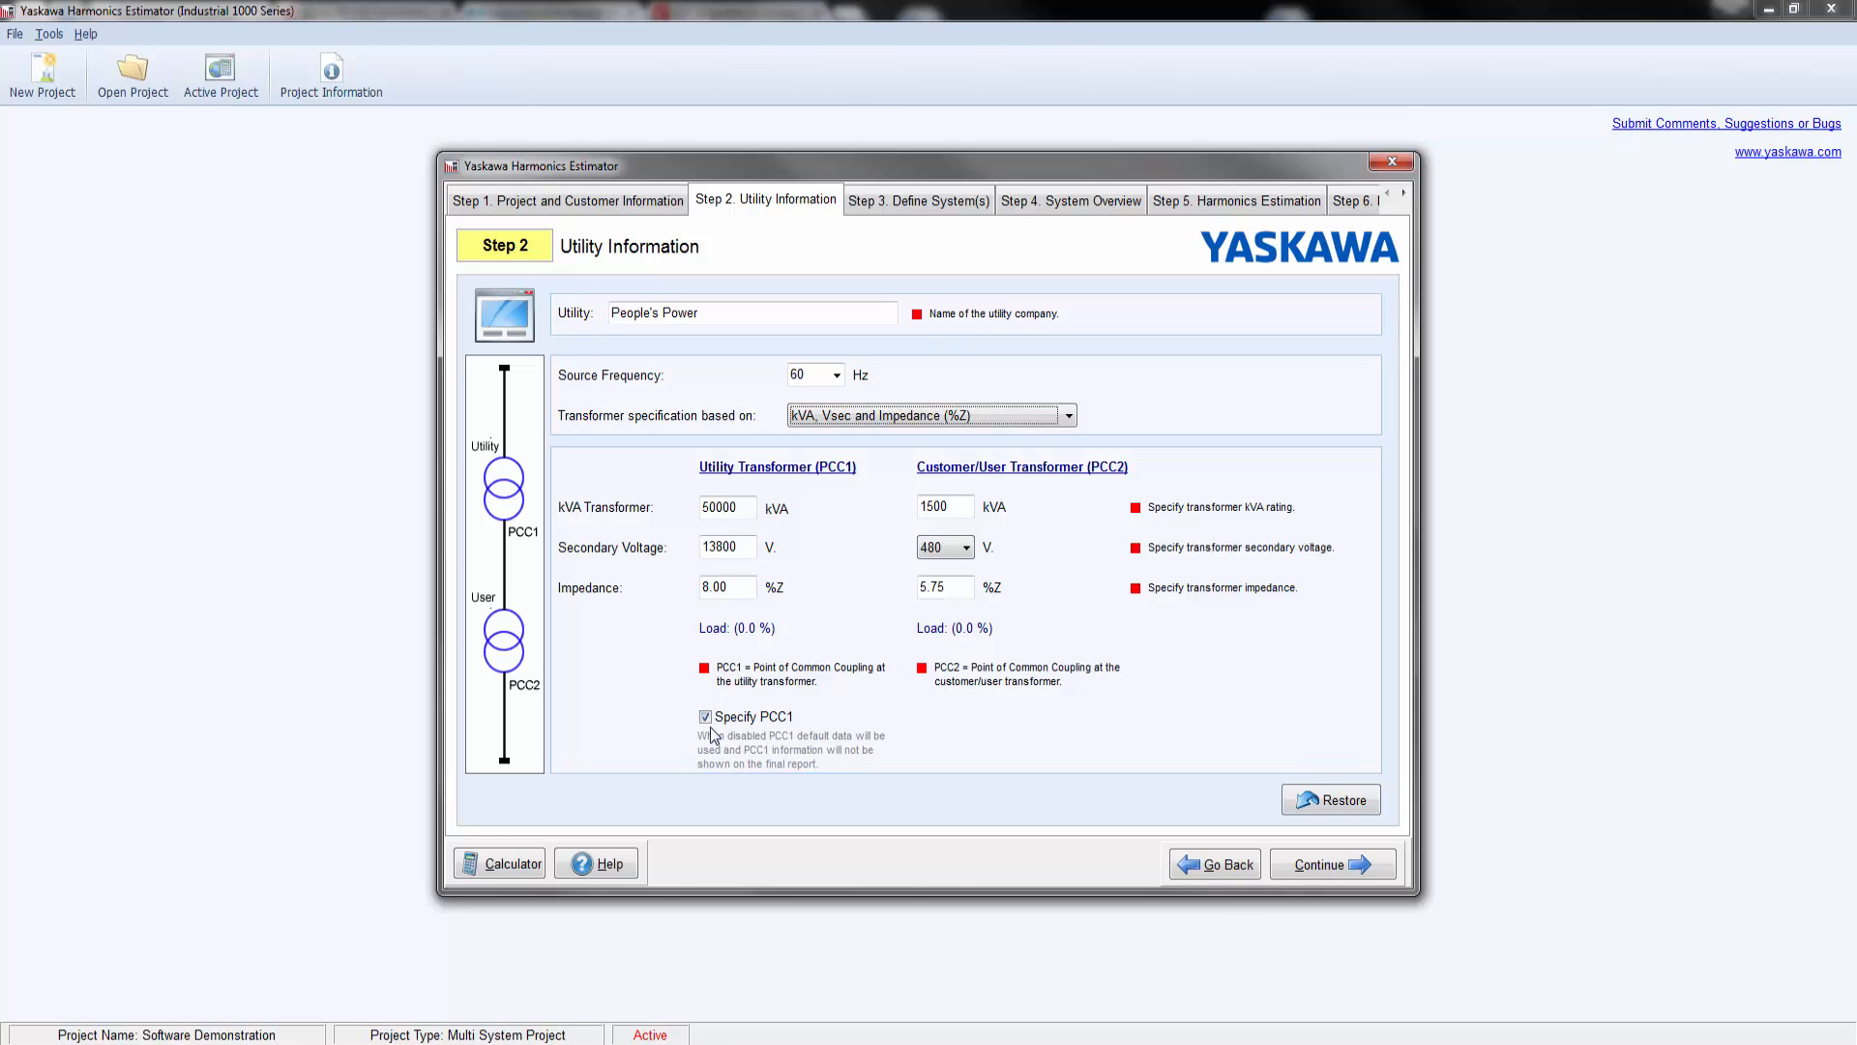
pyautogui.click(705, 717)
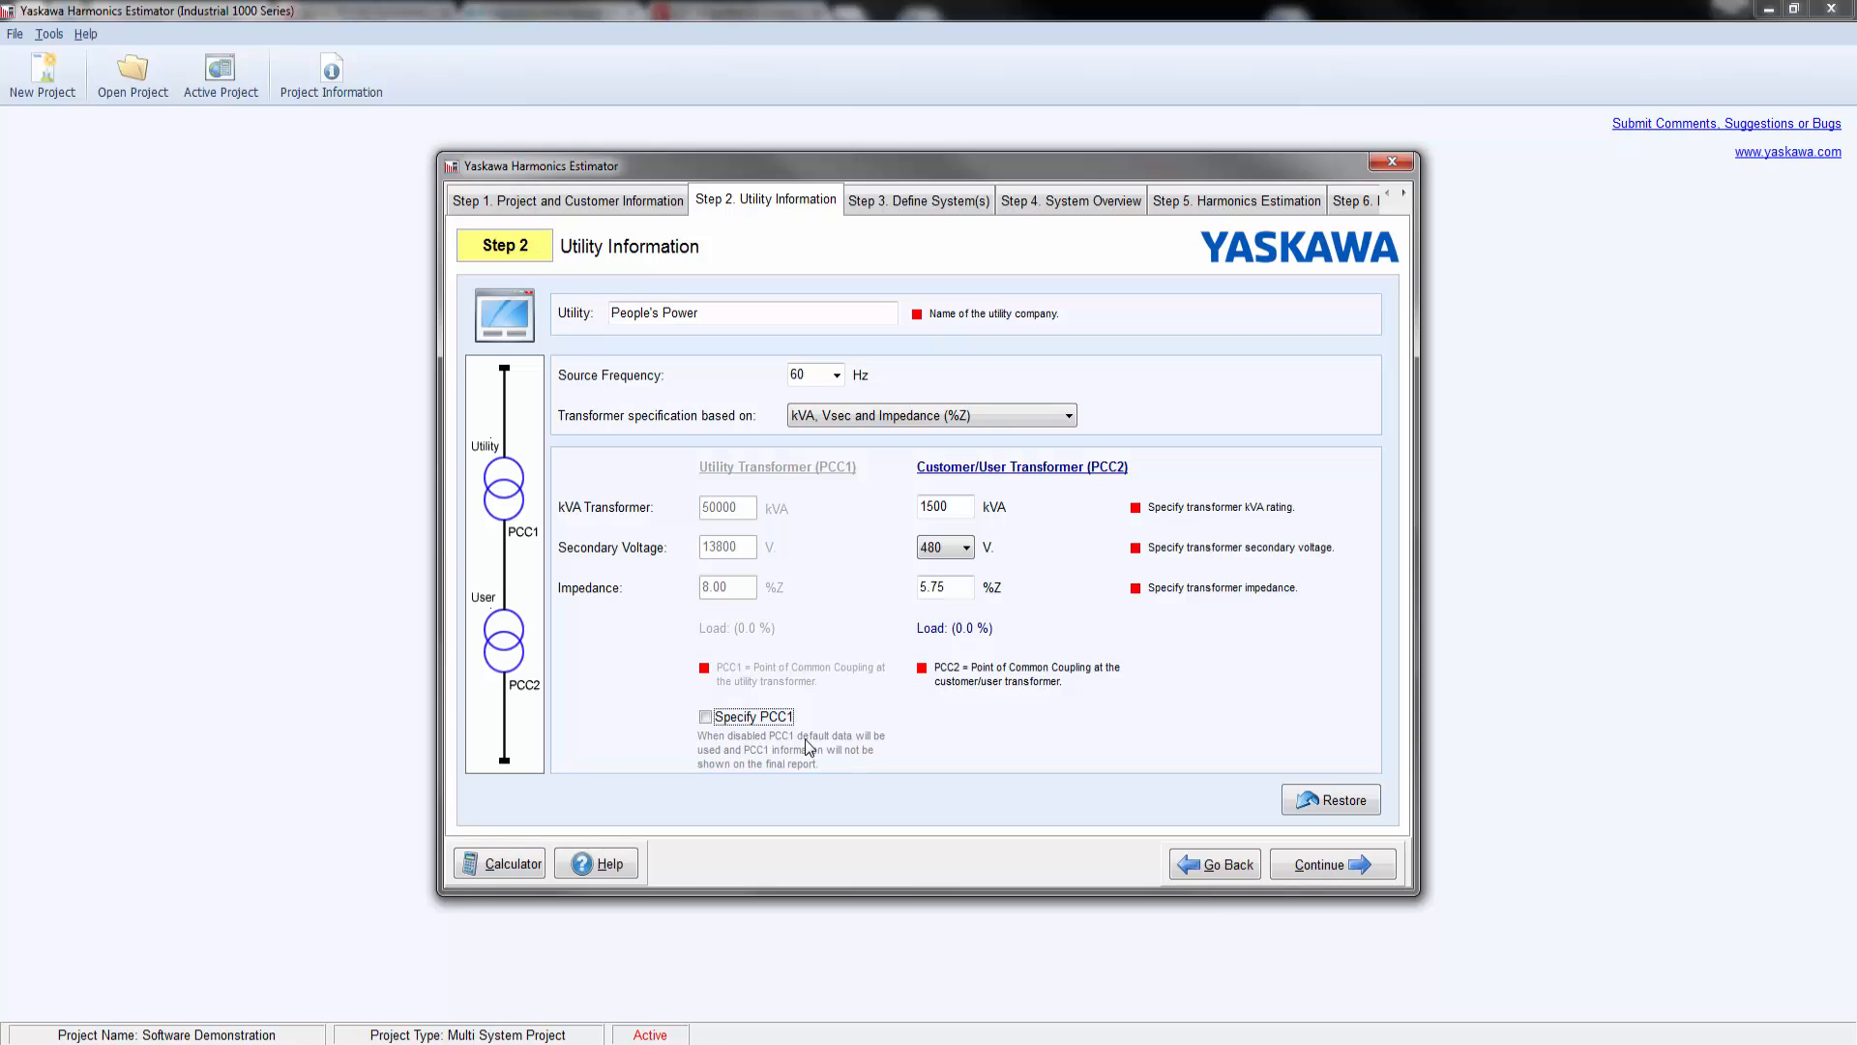
pyautogui.click(705, 716)
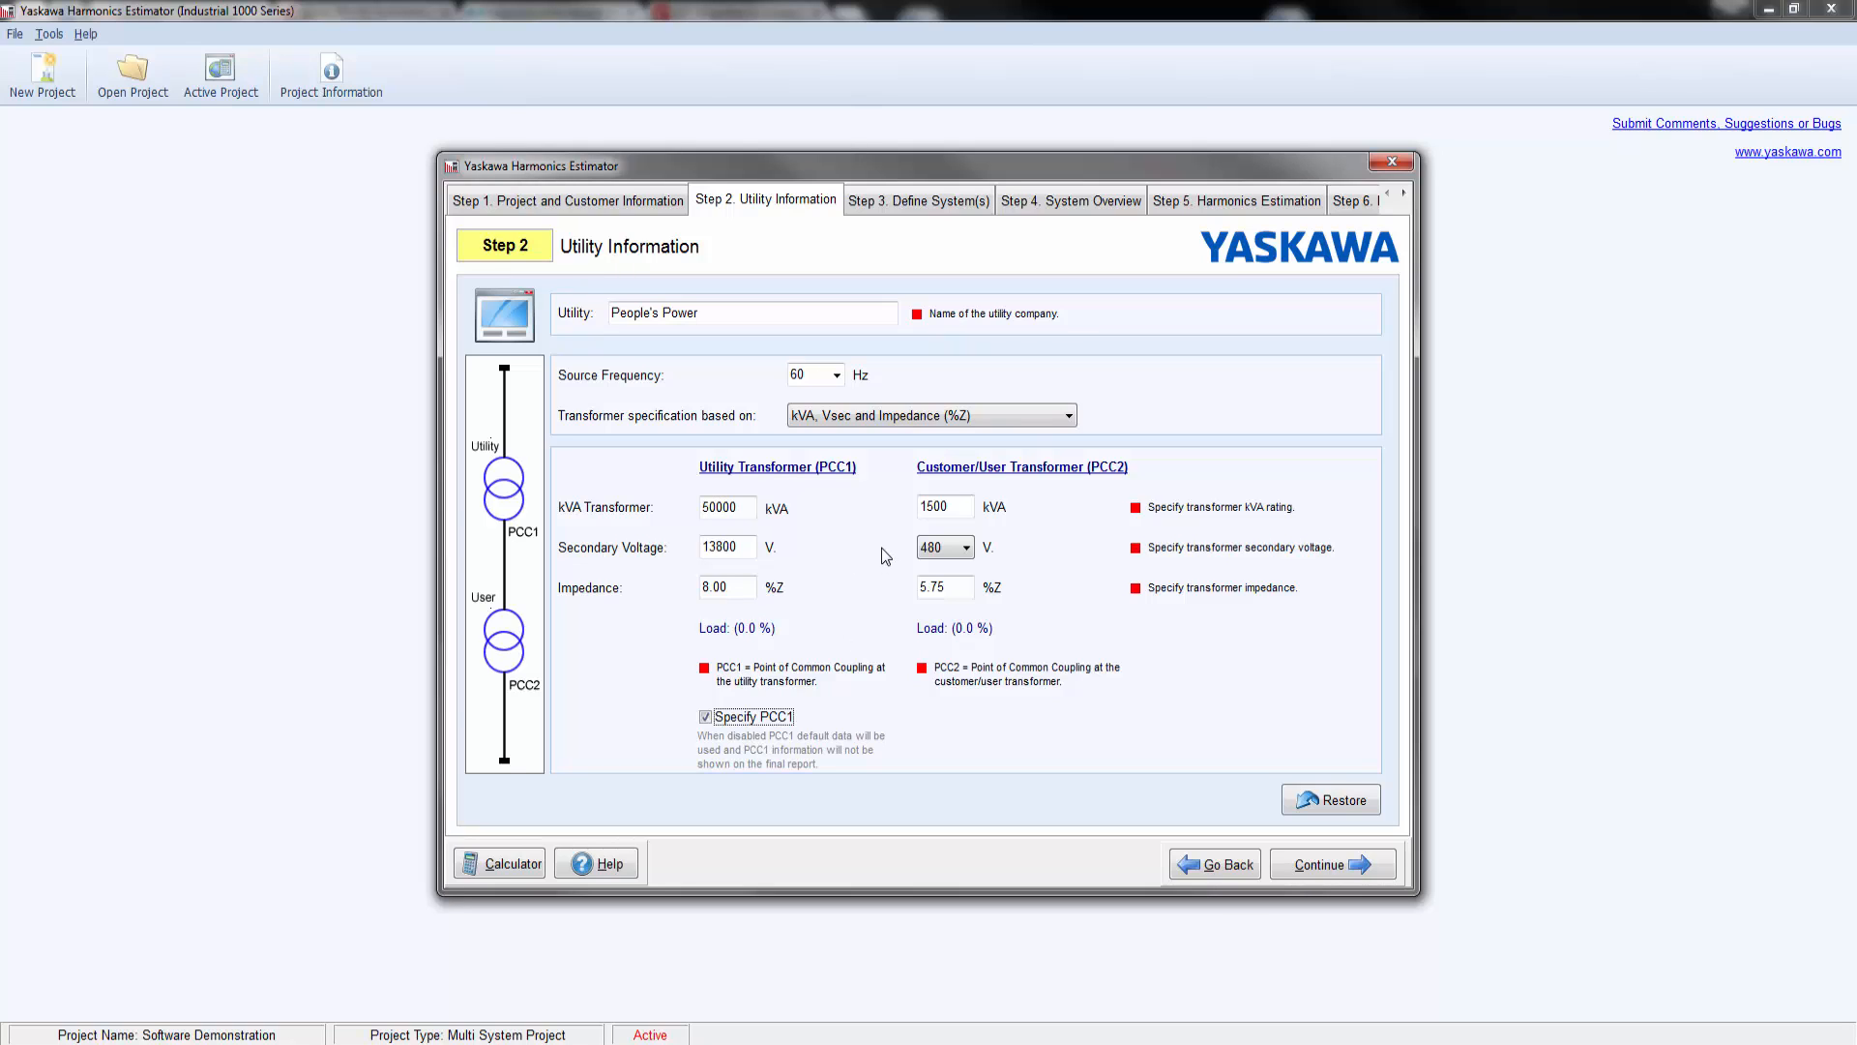
# Step: Proceed to the system definition and add a Linear Load system with a motor power of 75 HP
pyautogui.click(1327, 870)
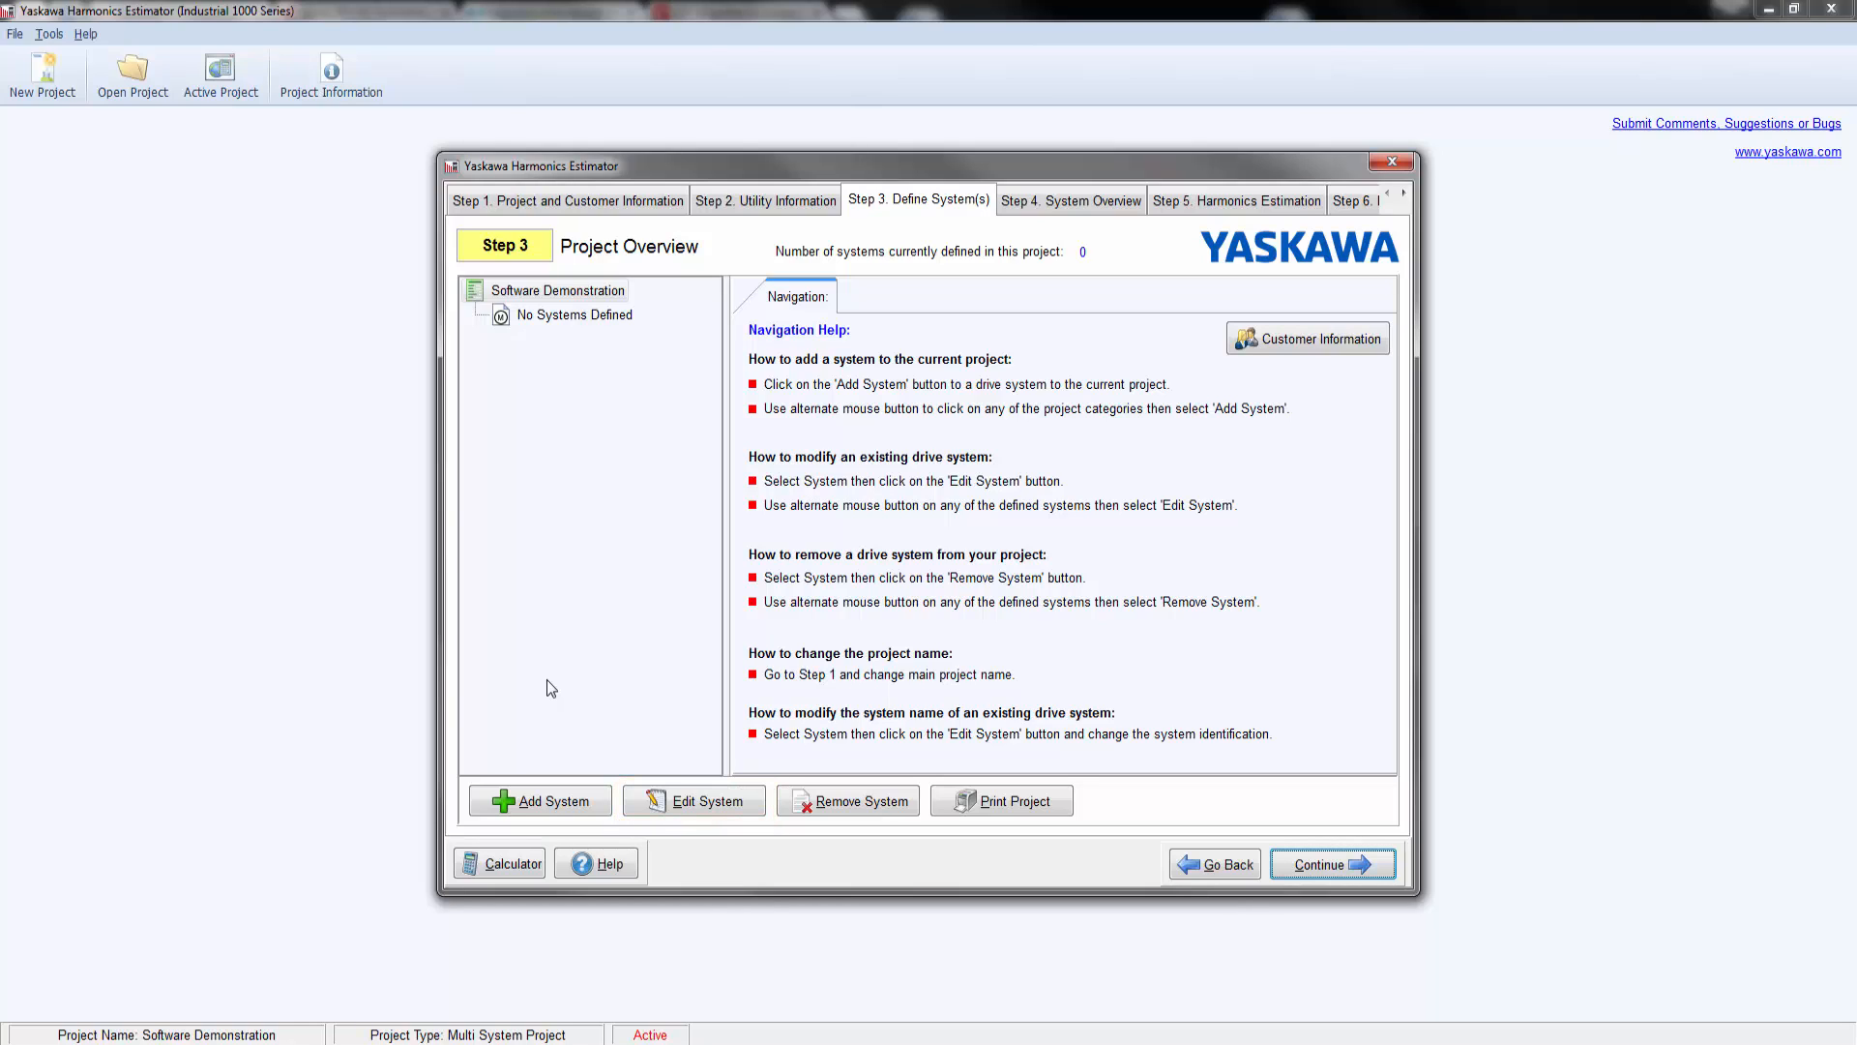
pyautogui.click(568, 804)
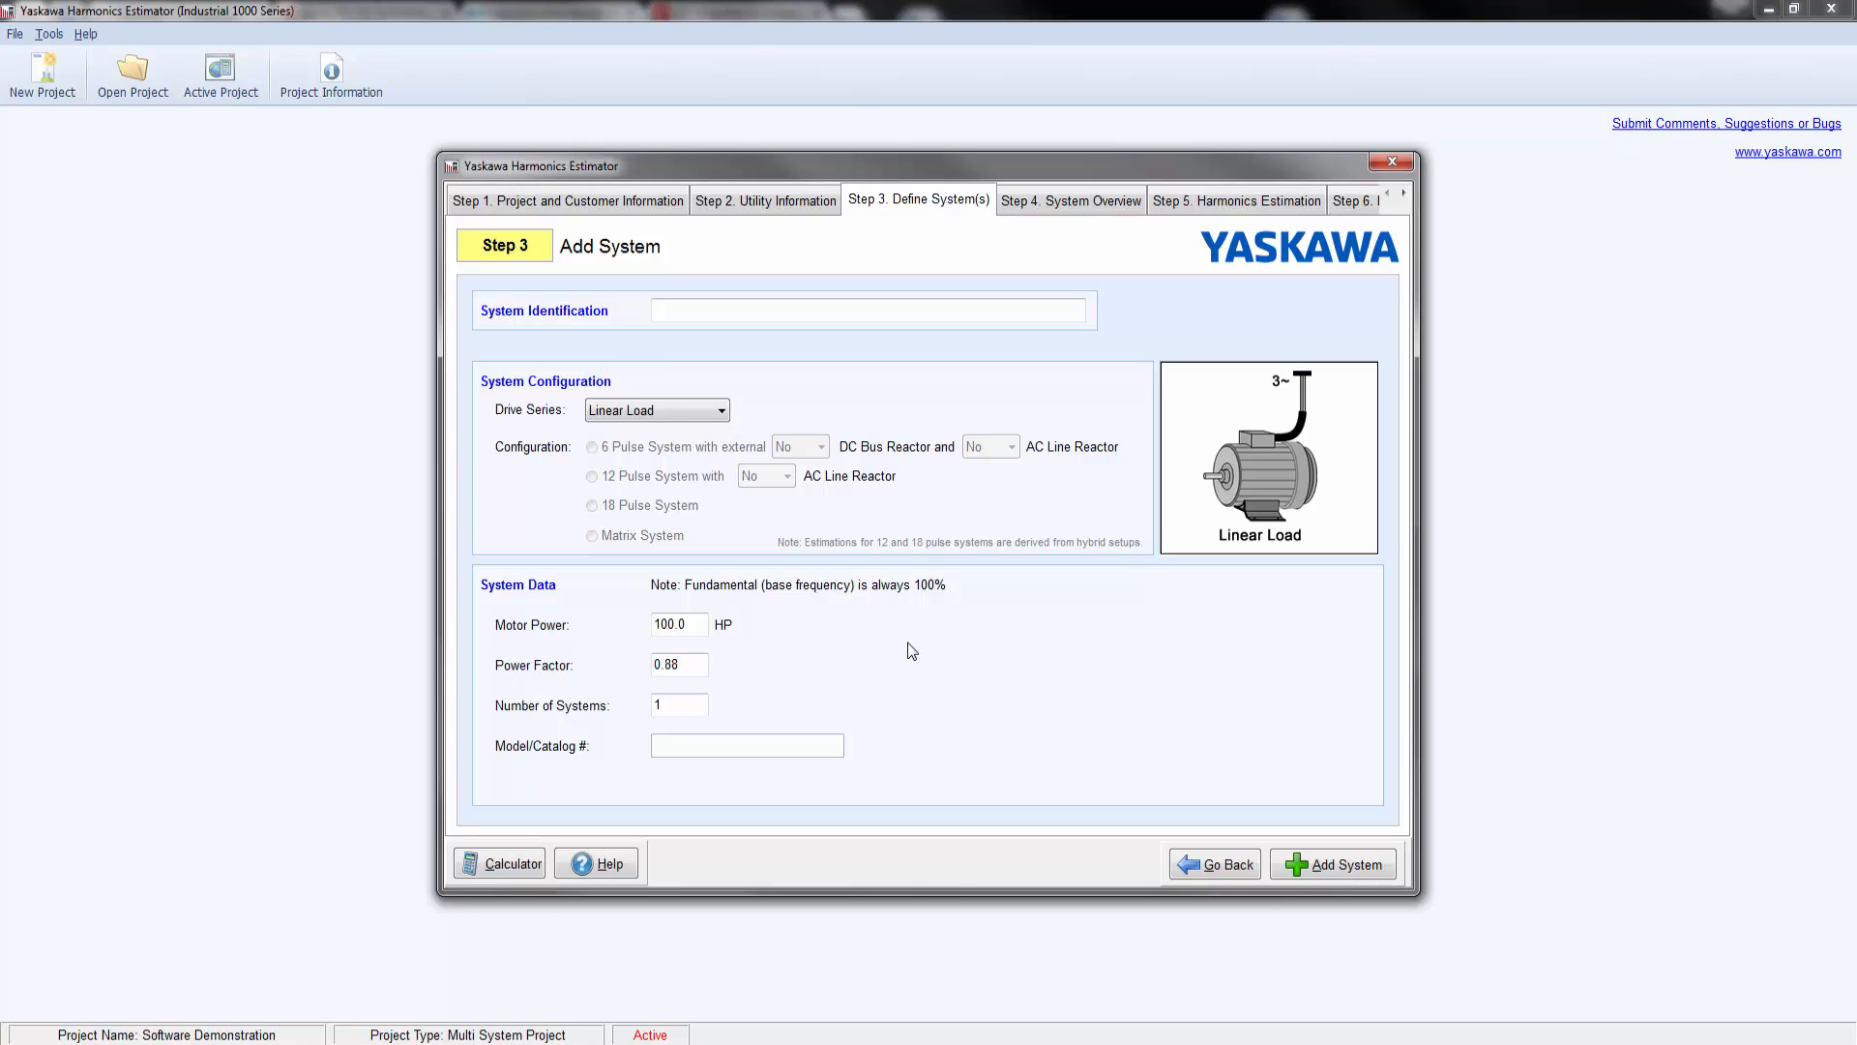
pyautogui.click(722, 412)
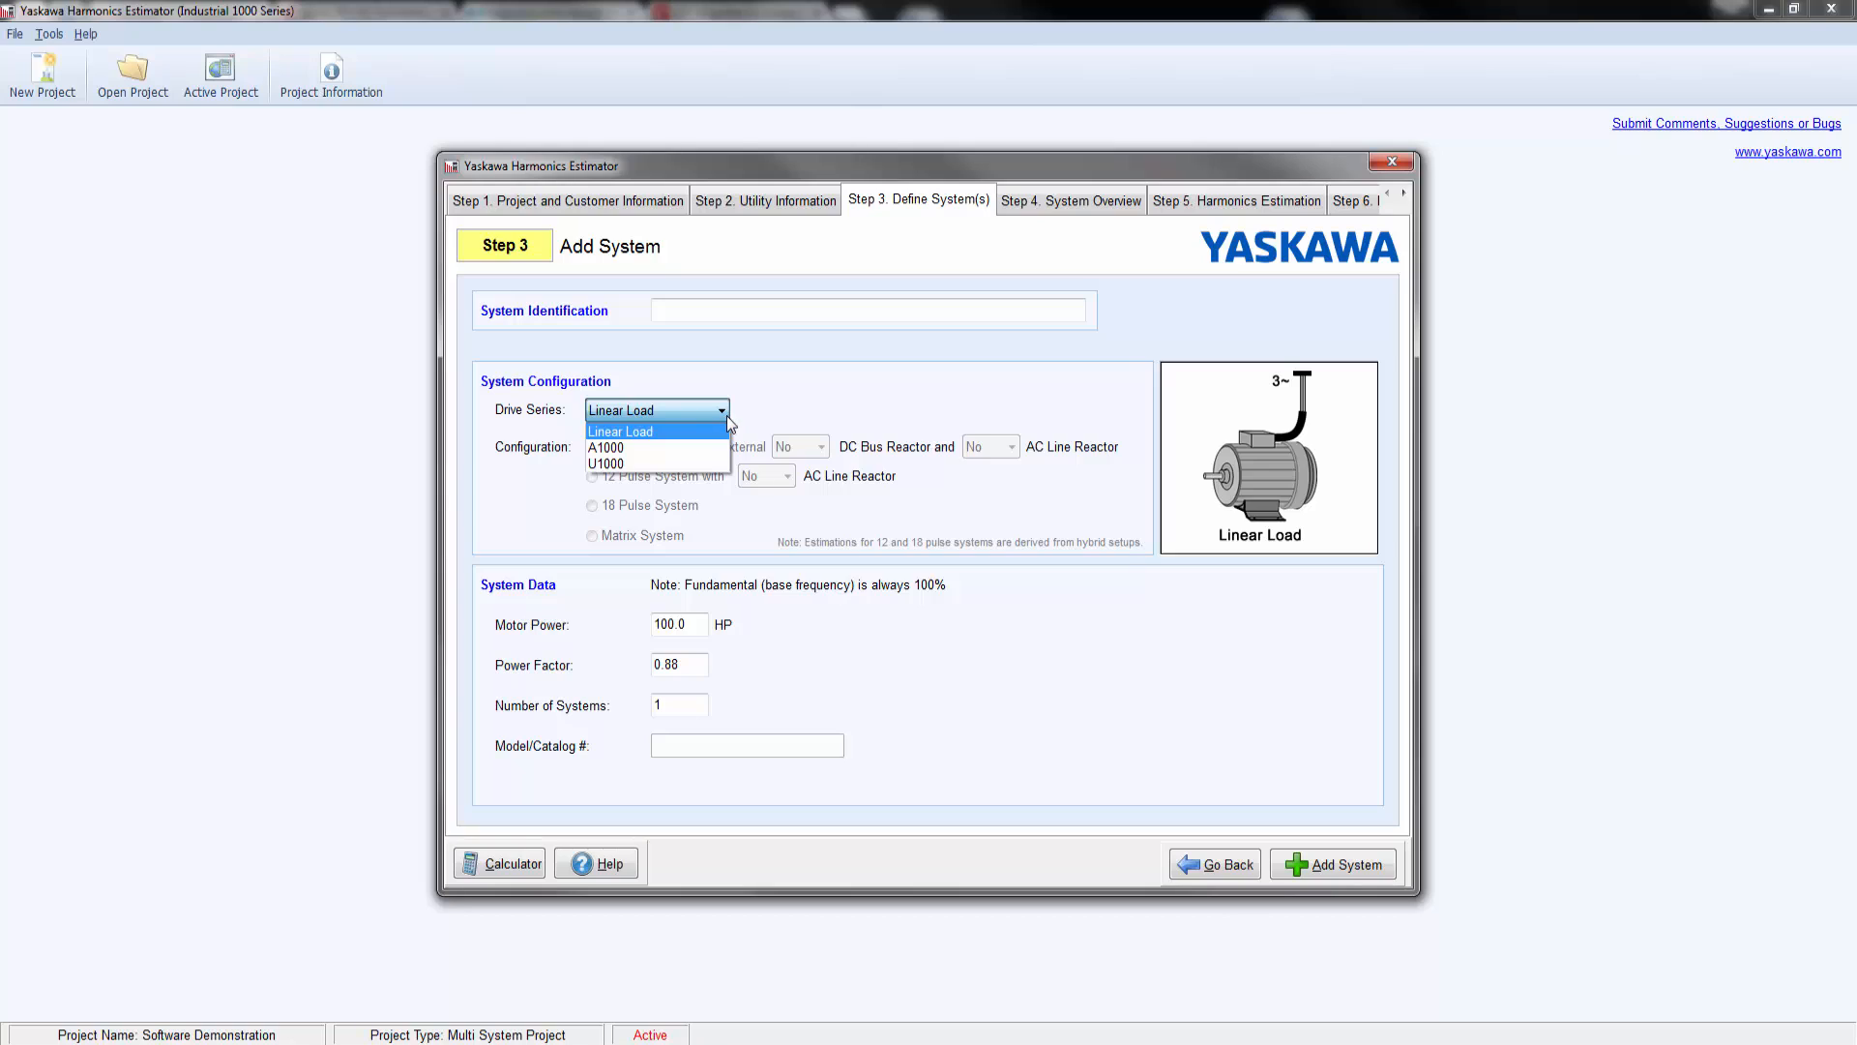
pyautogui.click(719, 433)
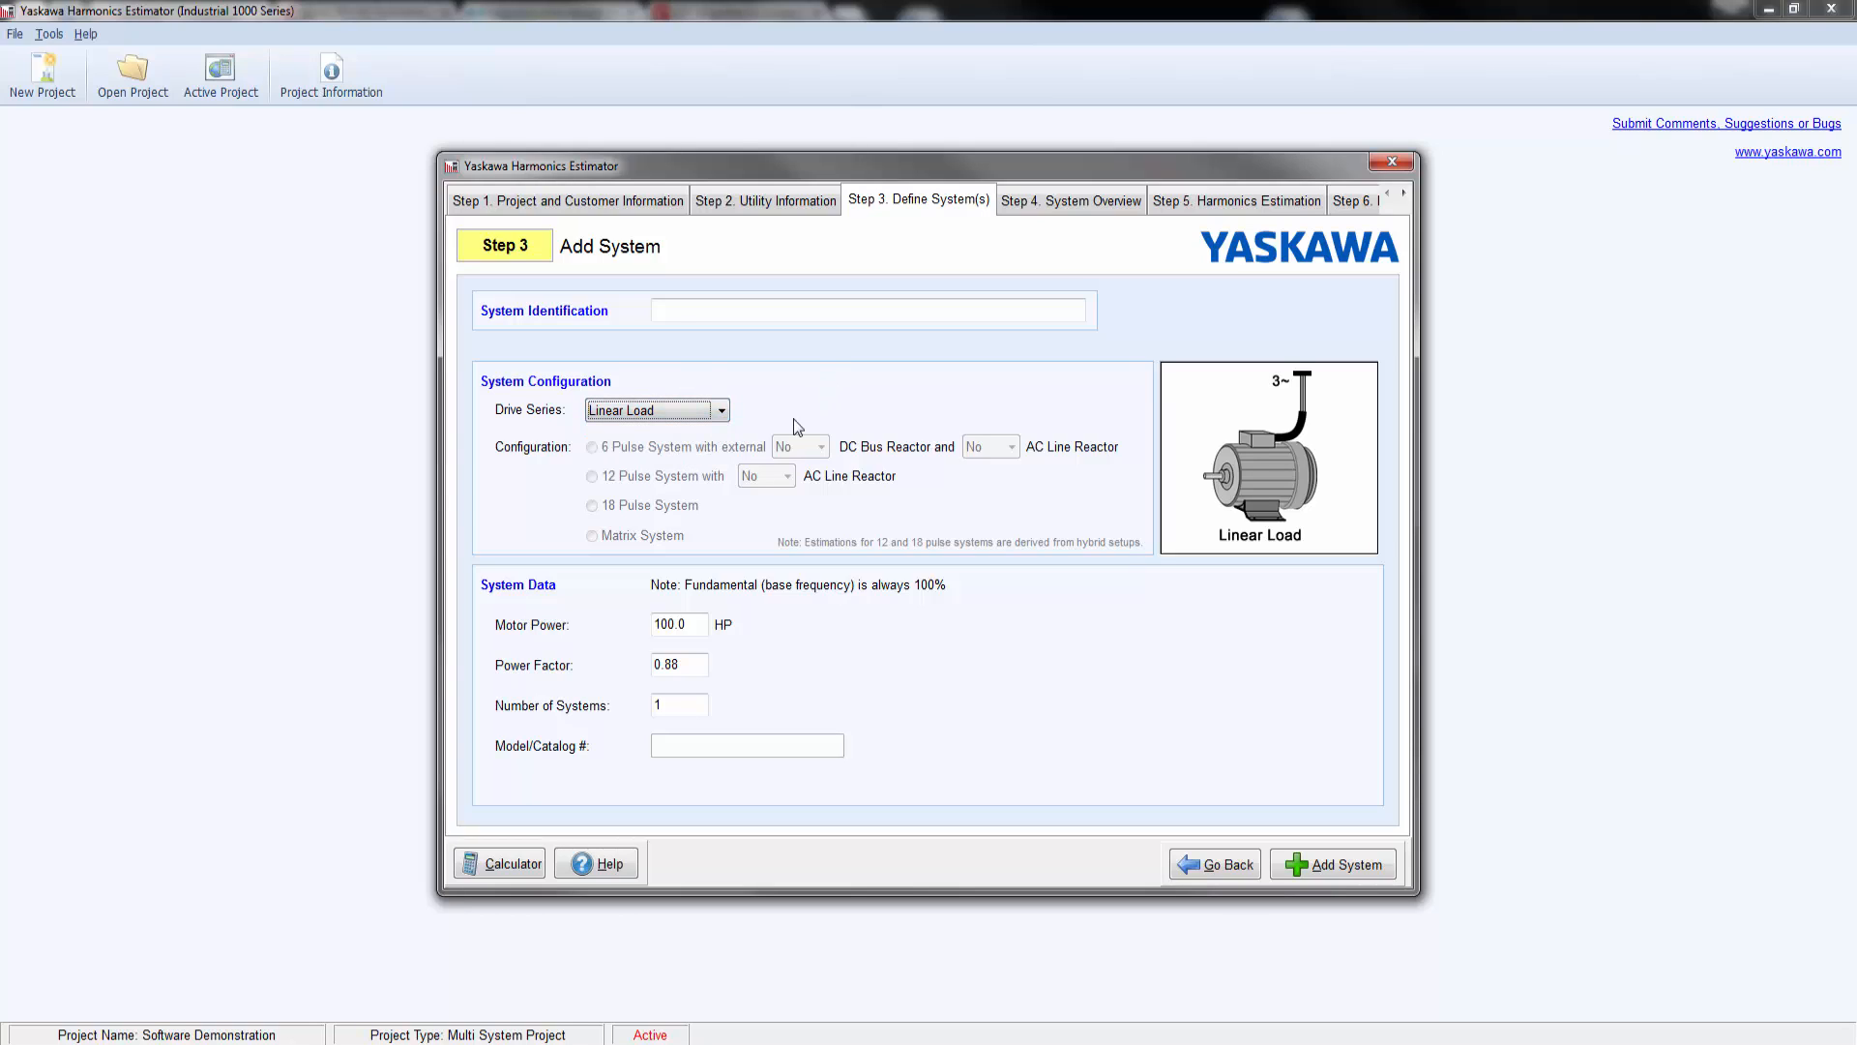
pyautogui.moveTo(676, 627); pyautogui.dragTo(582, 622)
pyautogui.write('75')
pyautogui.click(691, 665)
pyautogui.click(1333, 863)
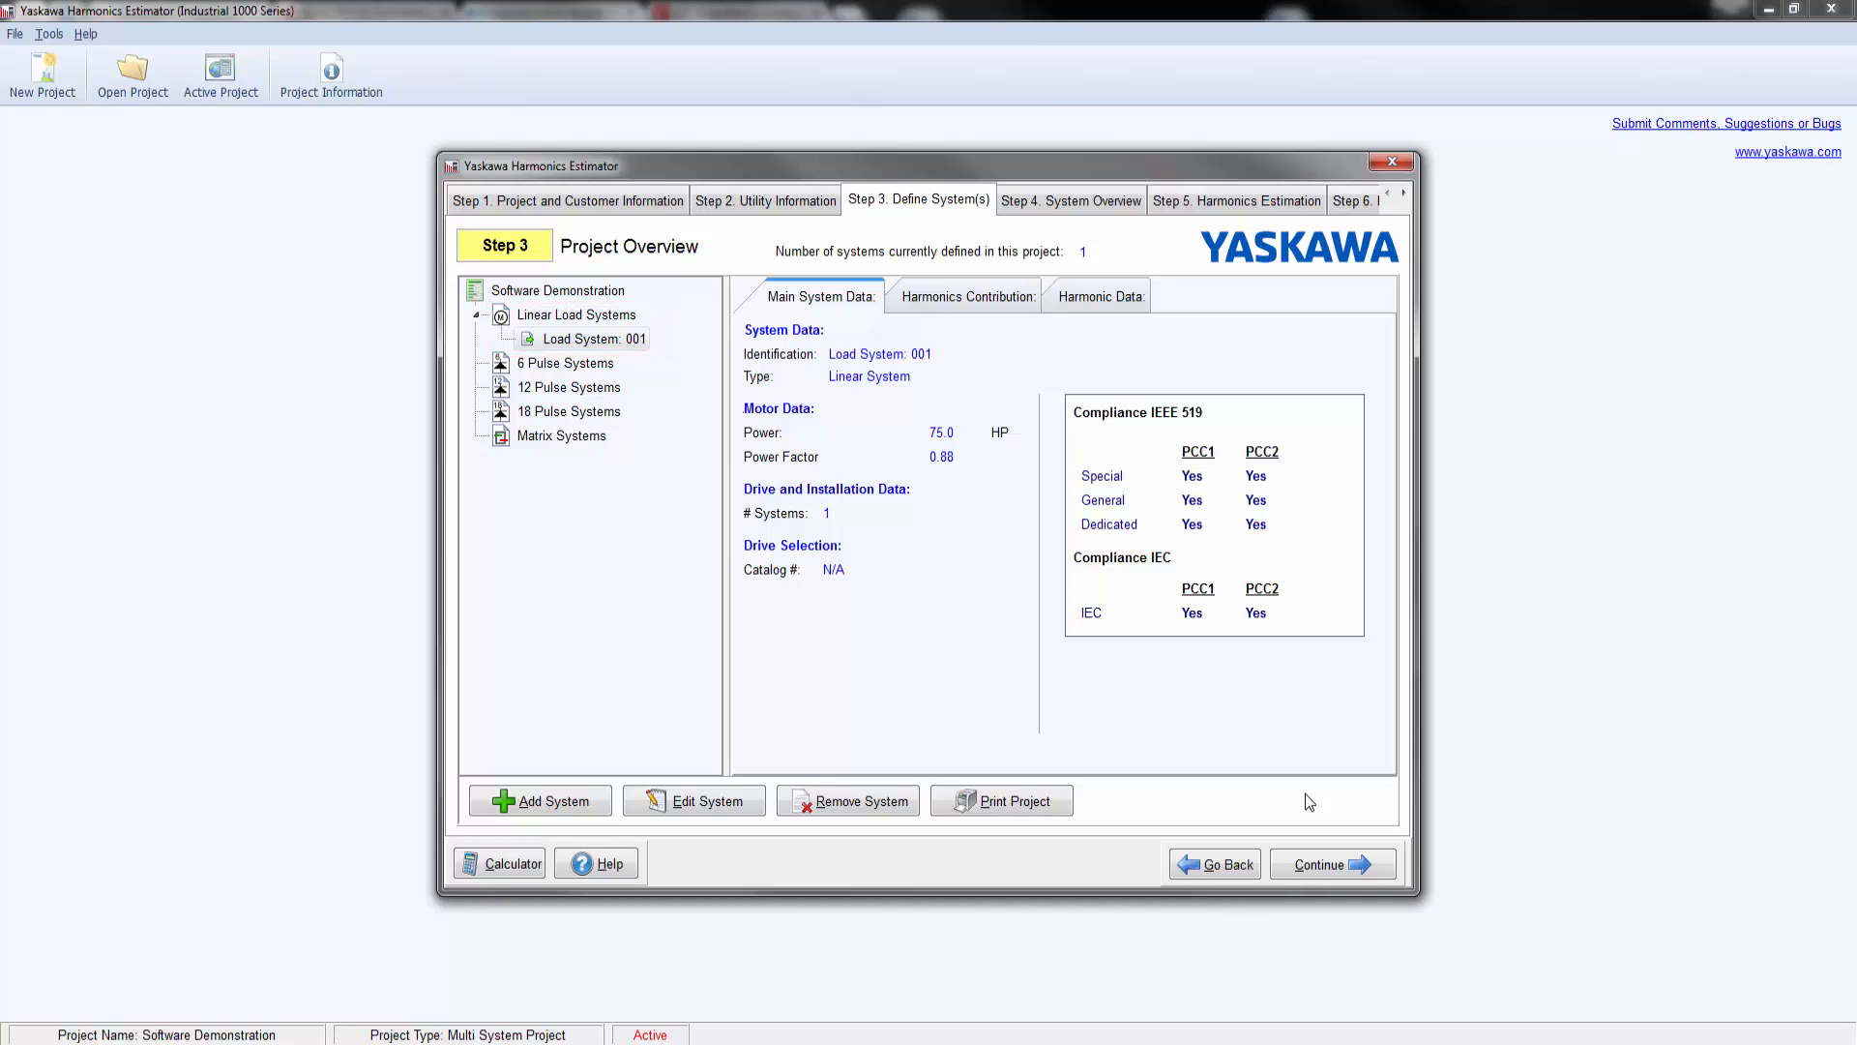
# Step: Add an A1000 6 pulse drive system at 75 HP with the number of systems set to 2
pyautogui.click(560, 793)
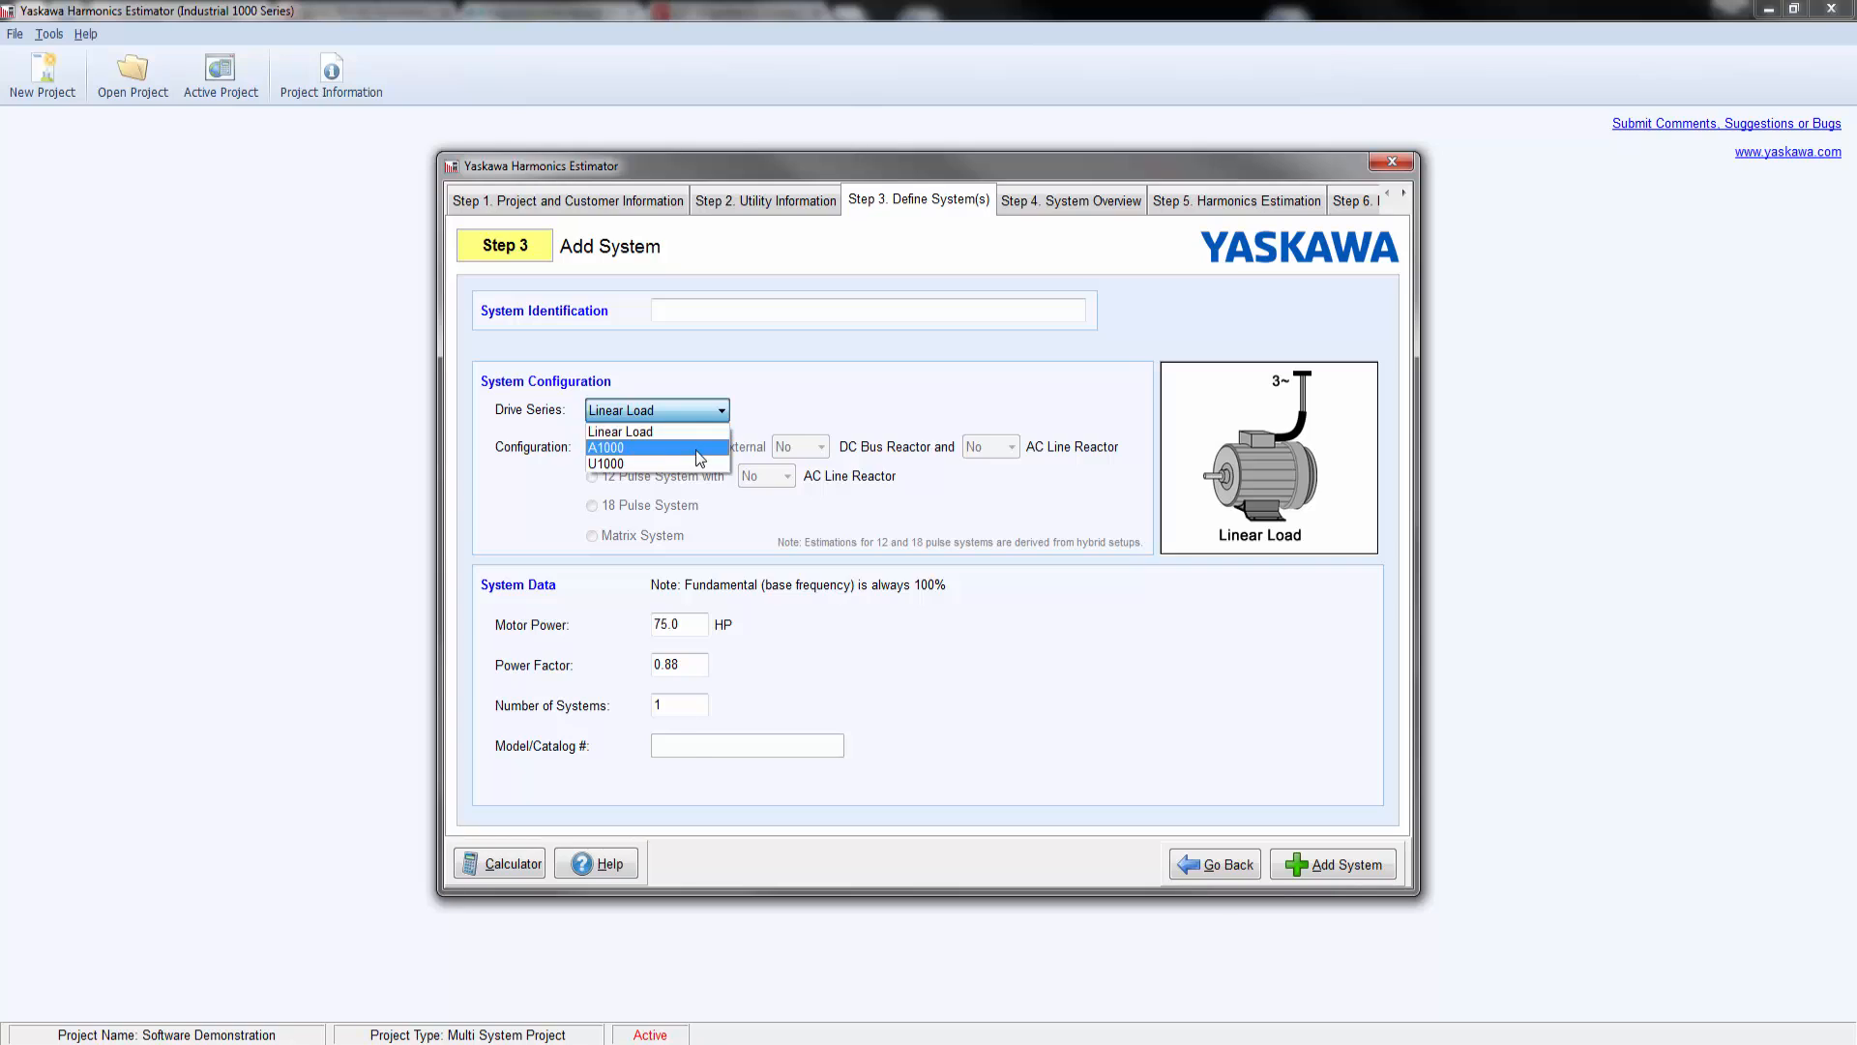
pyautogui.click(702, 449)
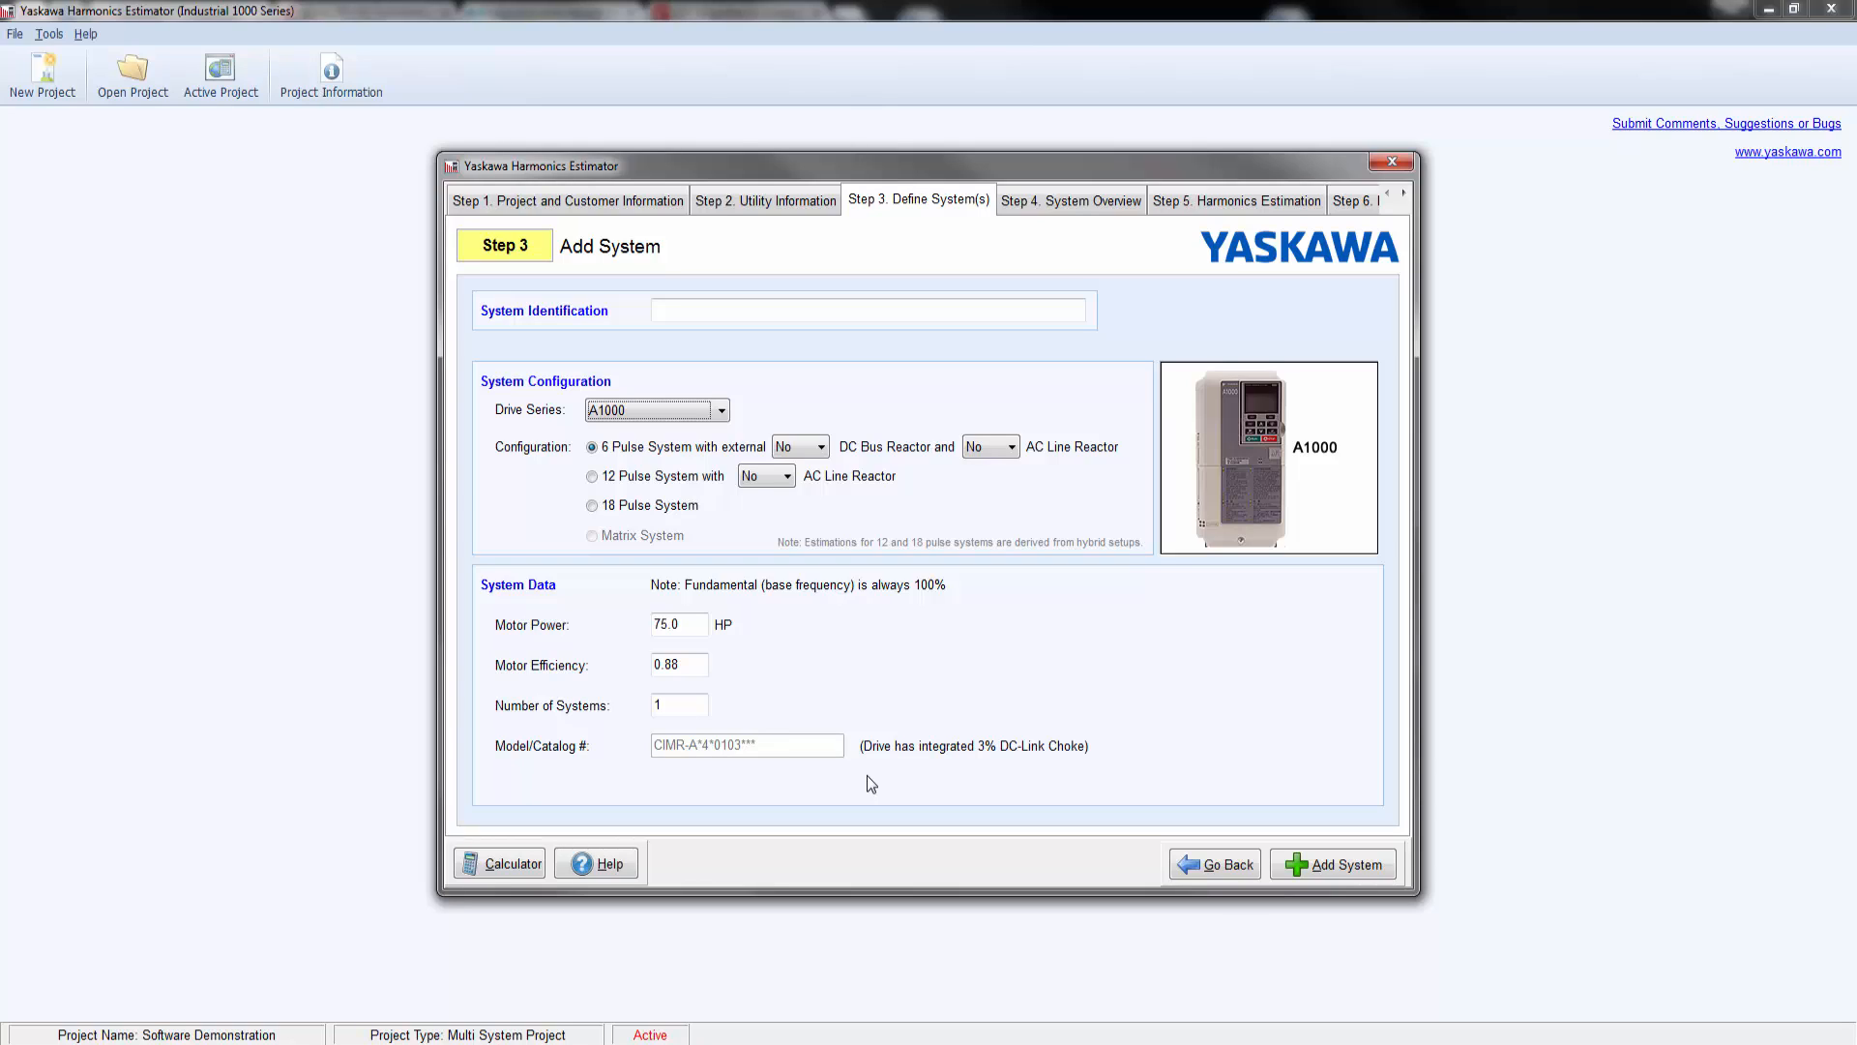
pyautogui.moveTo(686, 704); pyautogui.dragTo(619, 700)
pyautogui.click(1345, 864)
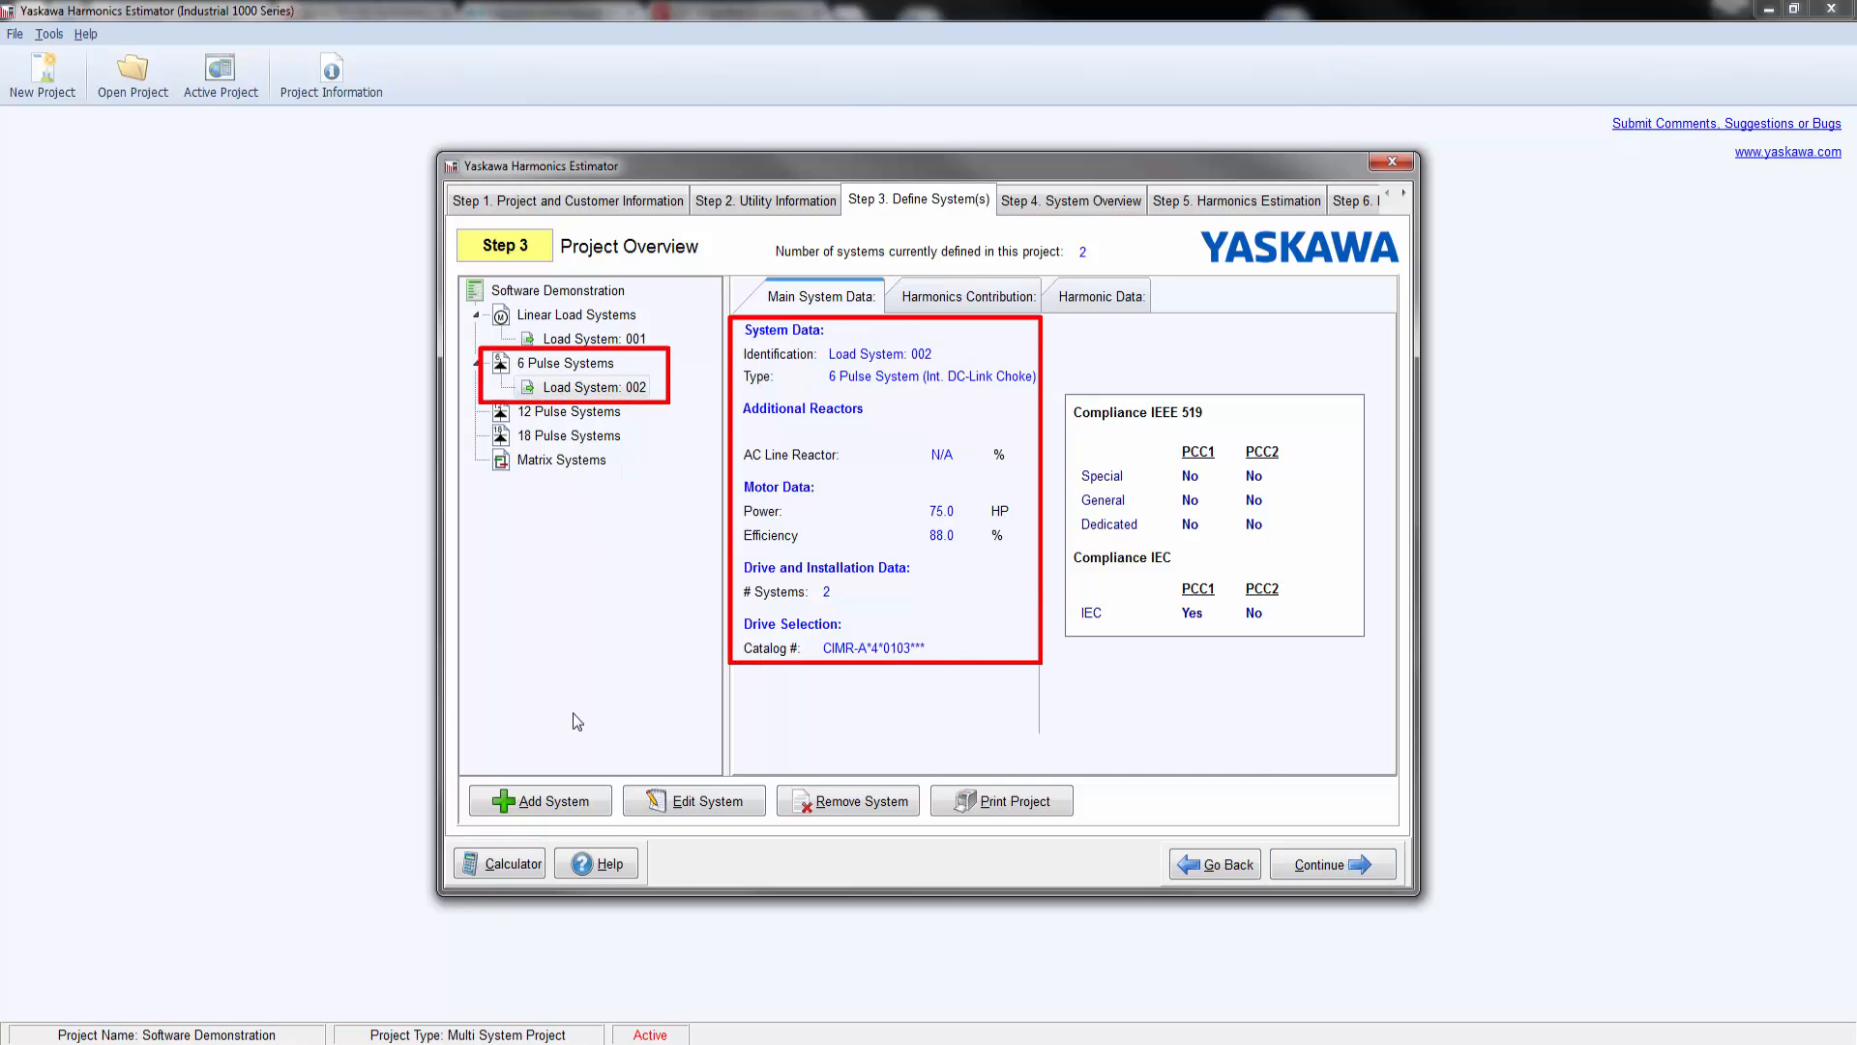
# Step: Add a U1000 matrix drive system with a motor power of 50 HP and the number of systems set to 1
pyautogui.click(547, 803)
pyautogui.click(717, 413)
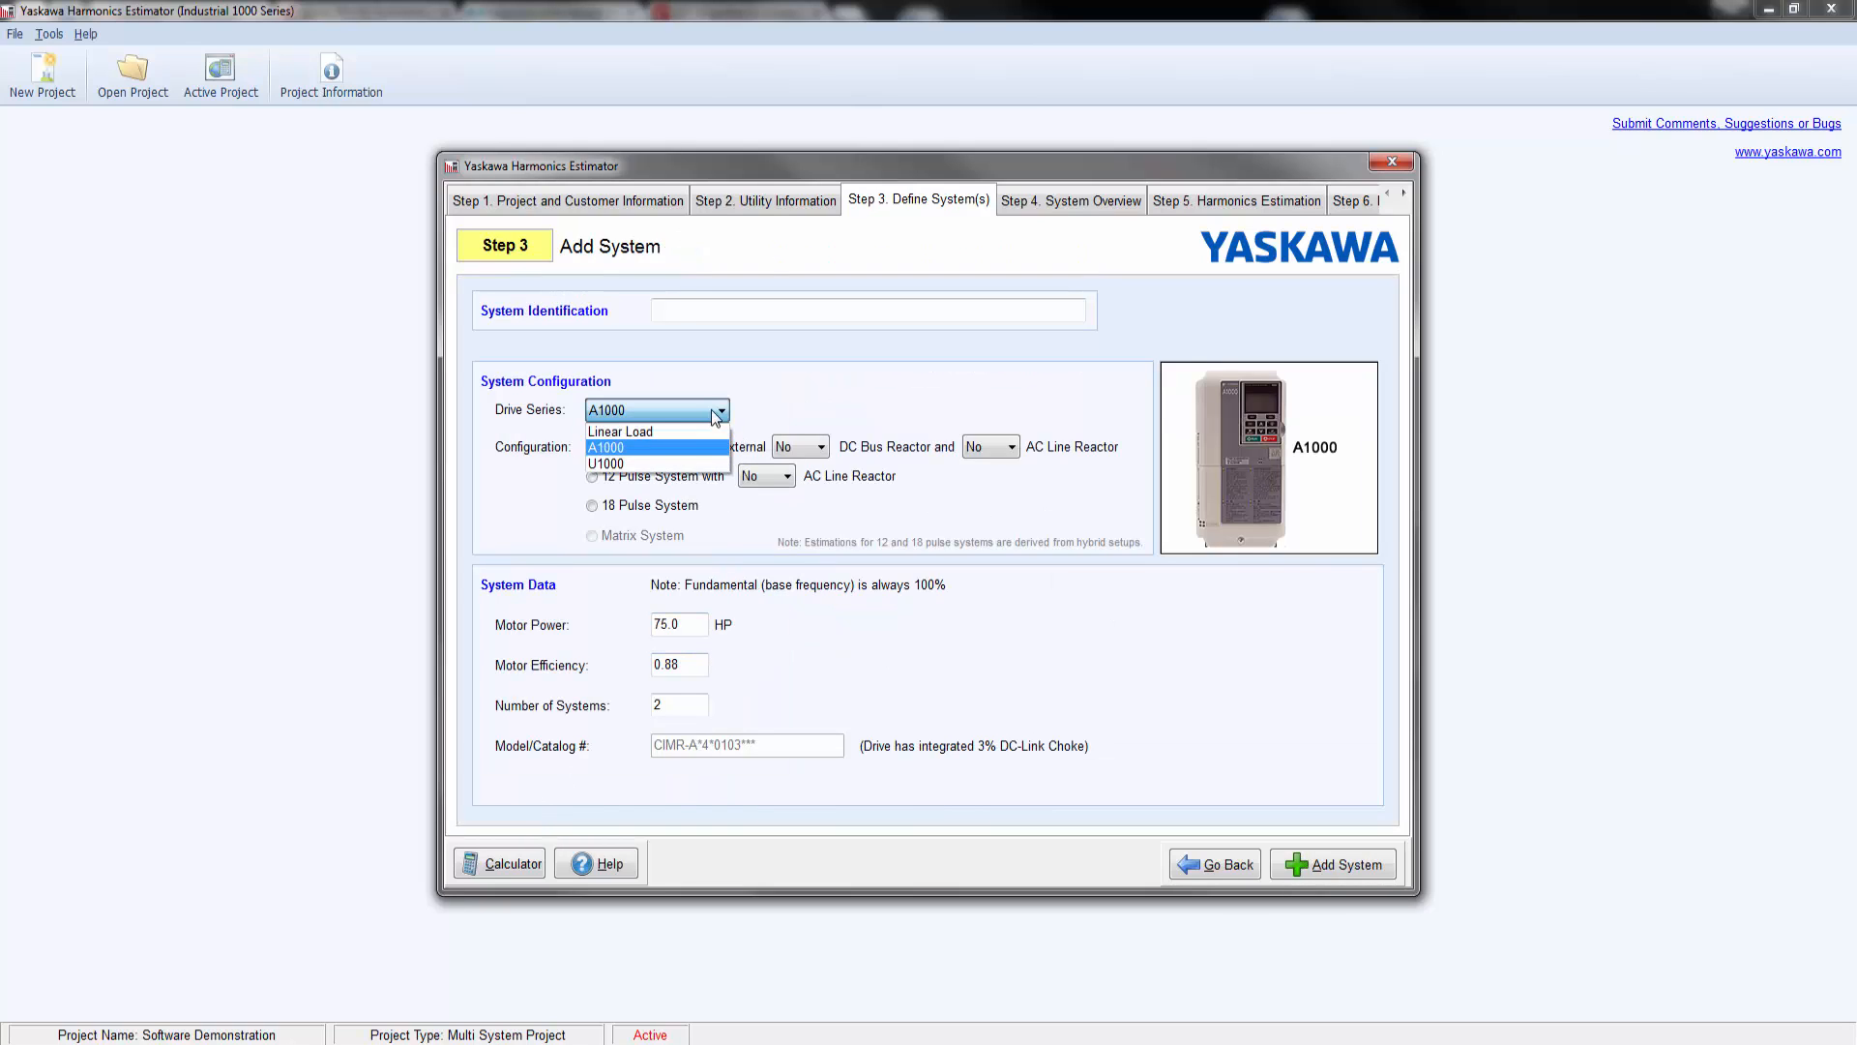
pyautogui.click(682, 463)
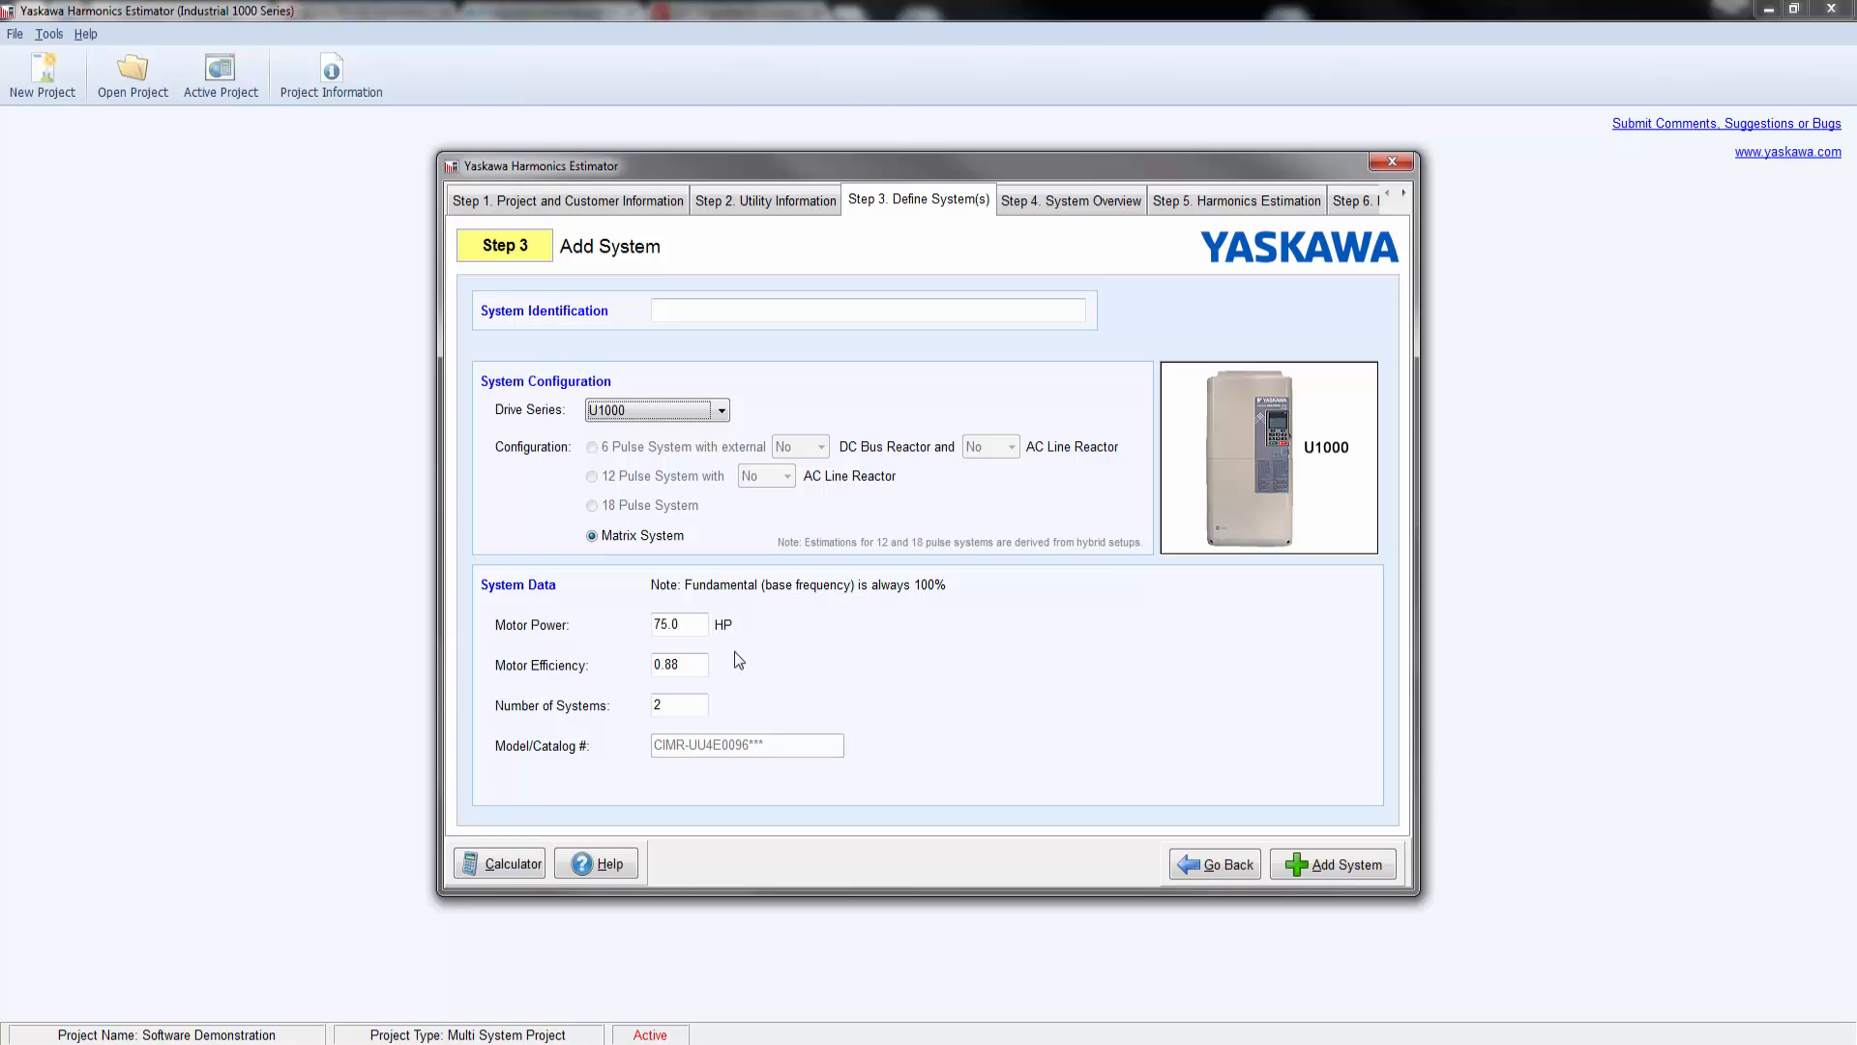
pyautogui.click(678, 624)
pyautogui.write('50')
pyautogui.press('Tab')
pyautogui.press('Tab')
pyautogui.write('1')
pyautogui.click(1340, 868)
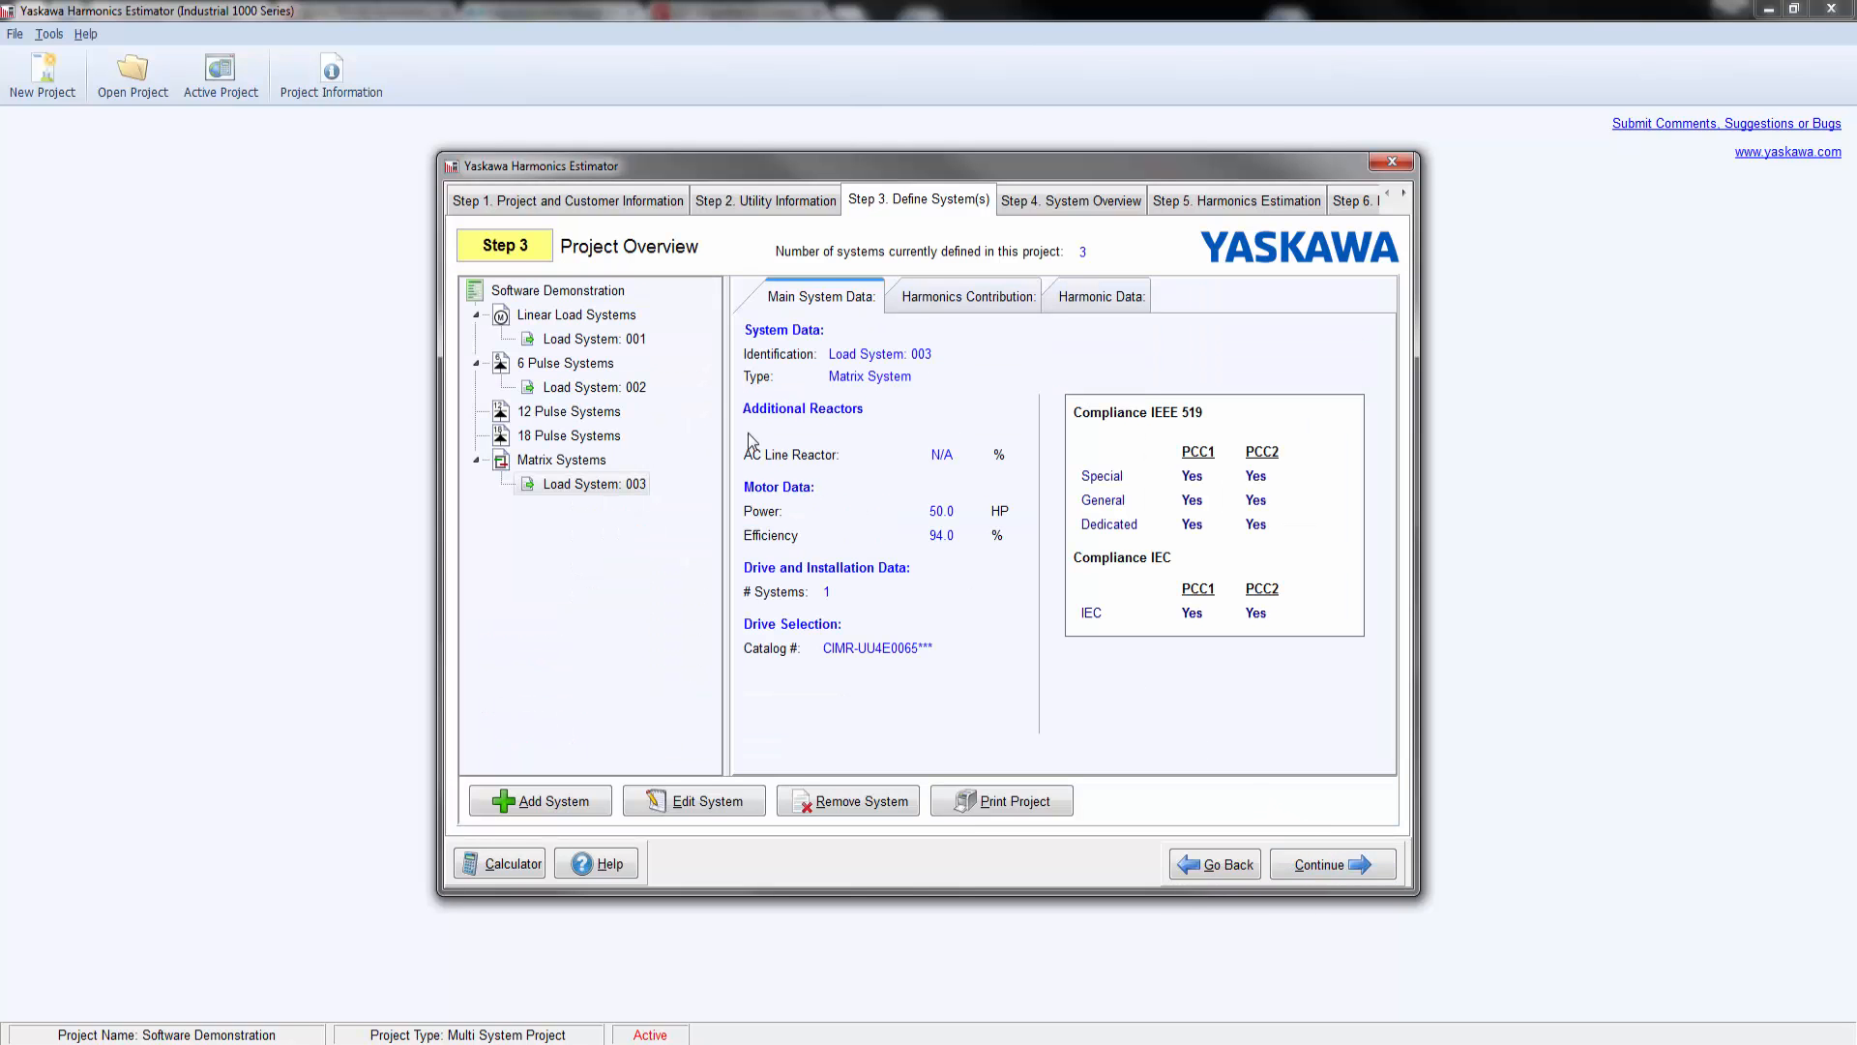
# Step: Review the main data of all three load systems, plus the harmonics contribution and harmonic graphs of the matrix and 6 pulse systems
pyautogui.click(632, 341)
pyautogui.click(626, 389)
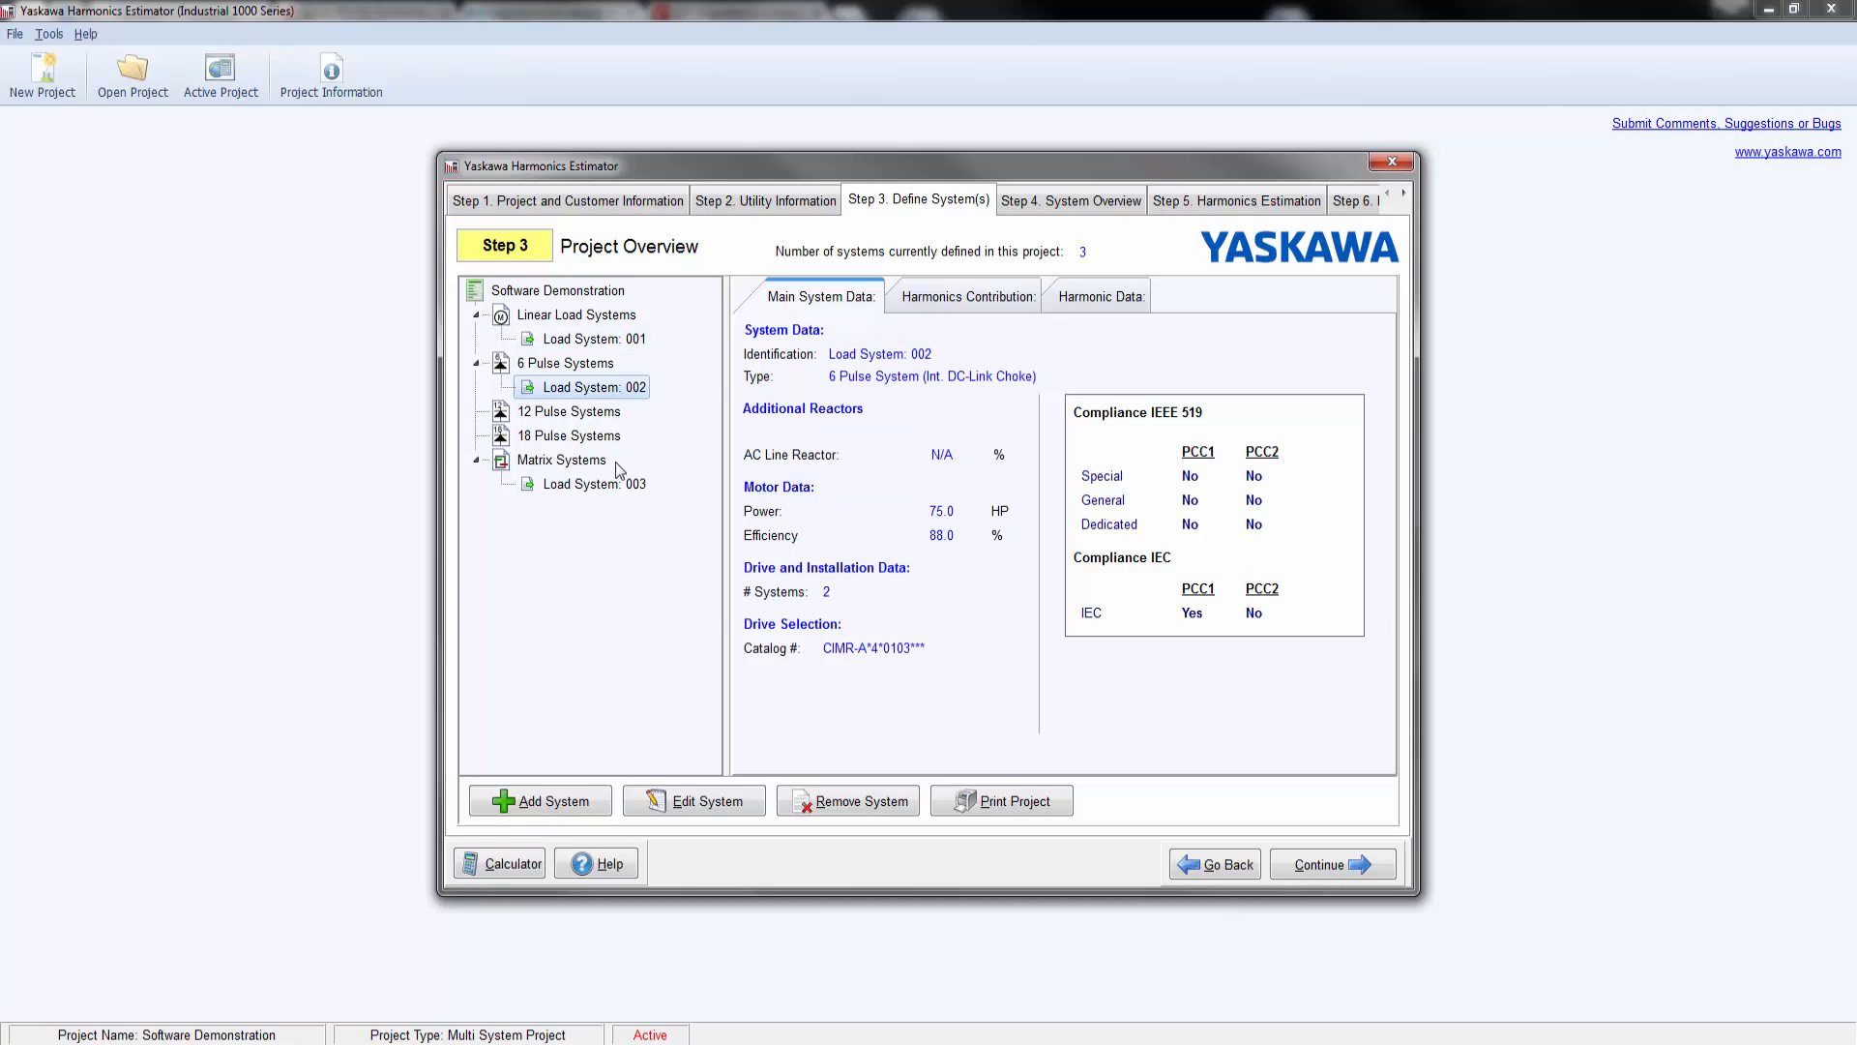
pyautogui.click(622, 486)
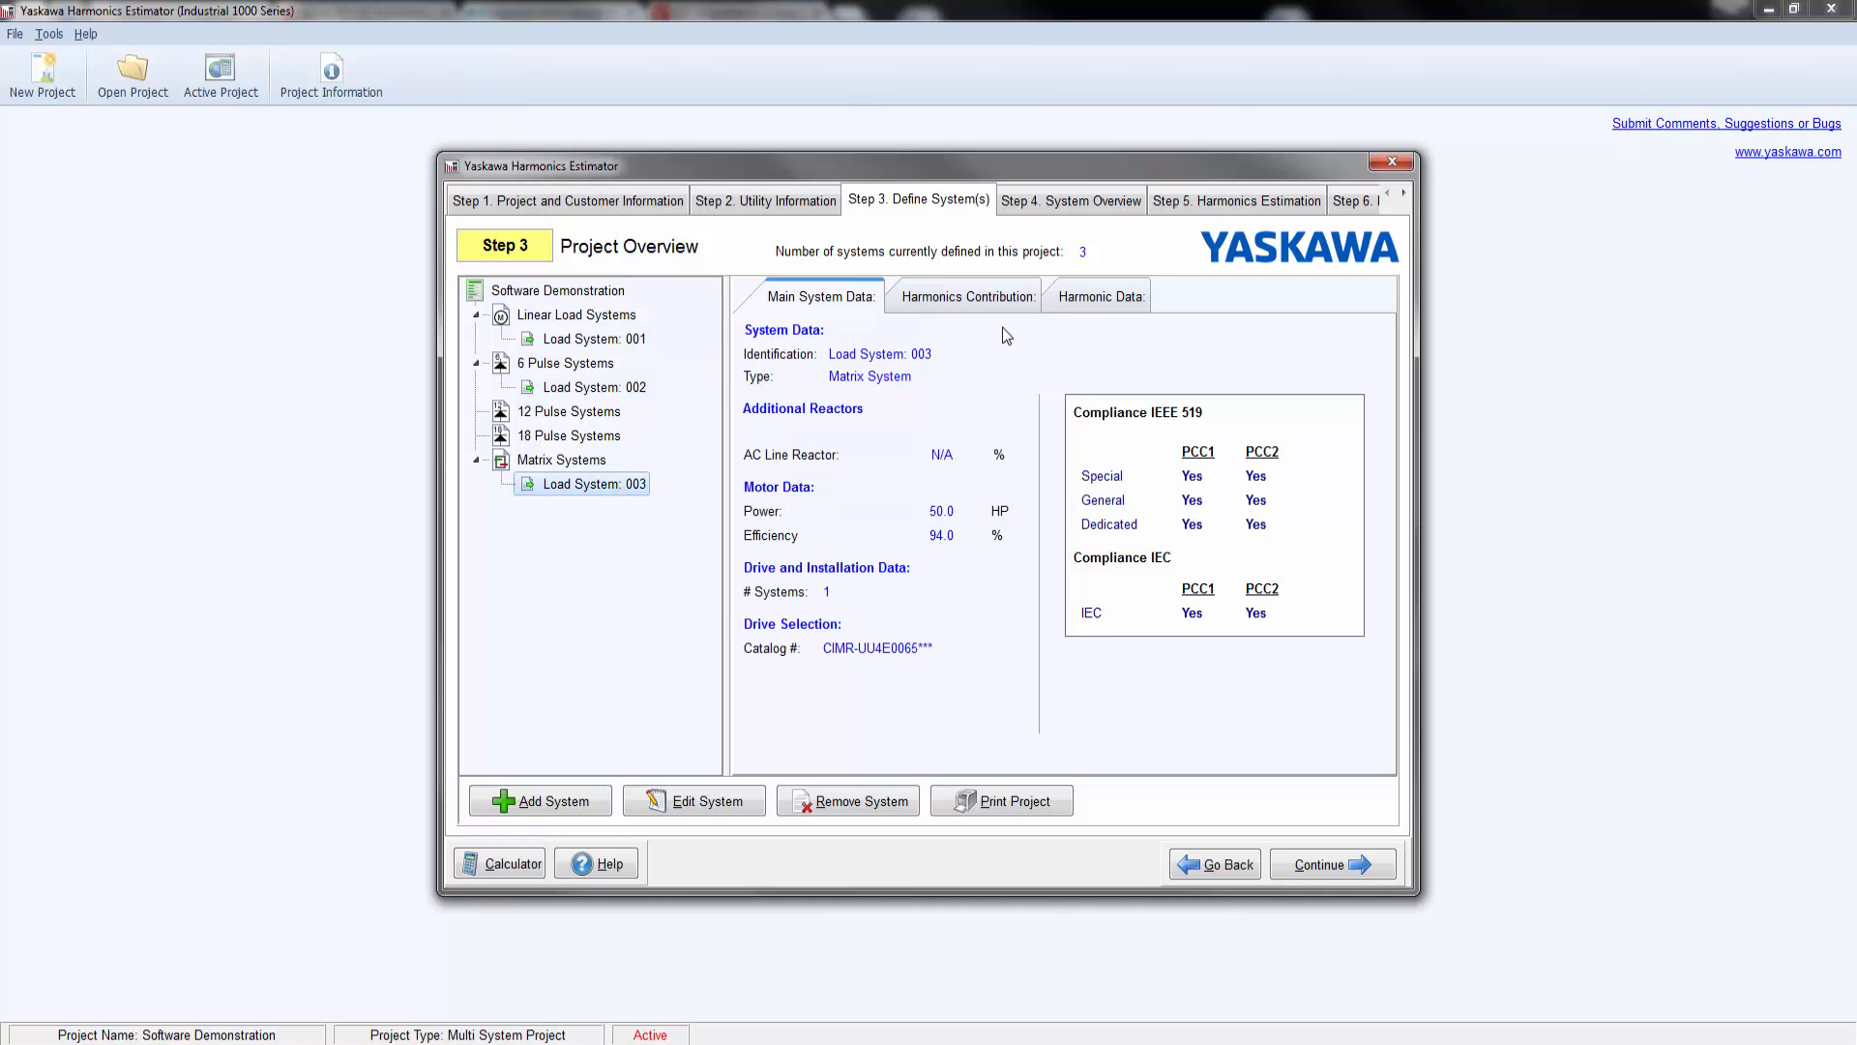
pyautogui.click(988, 302)
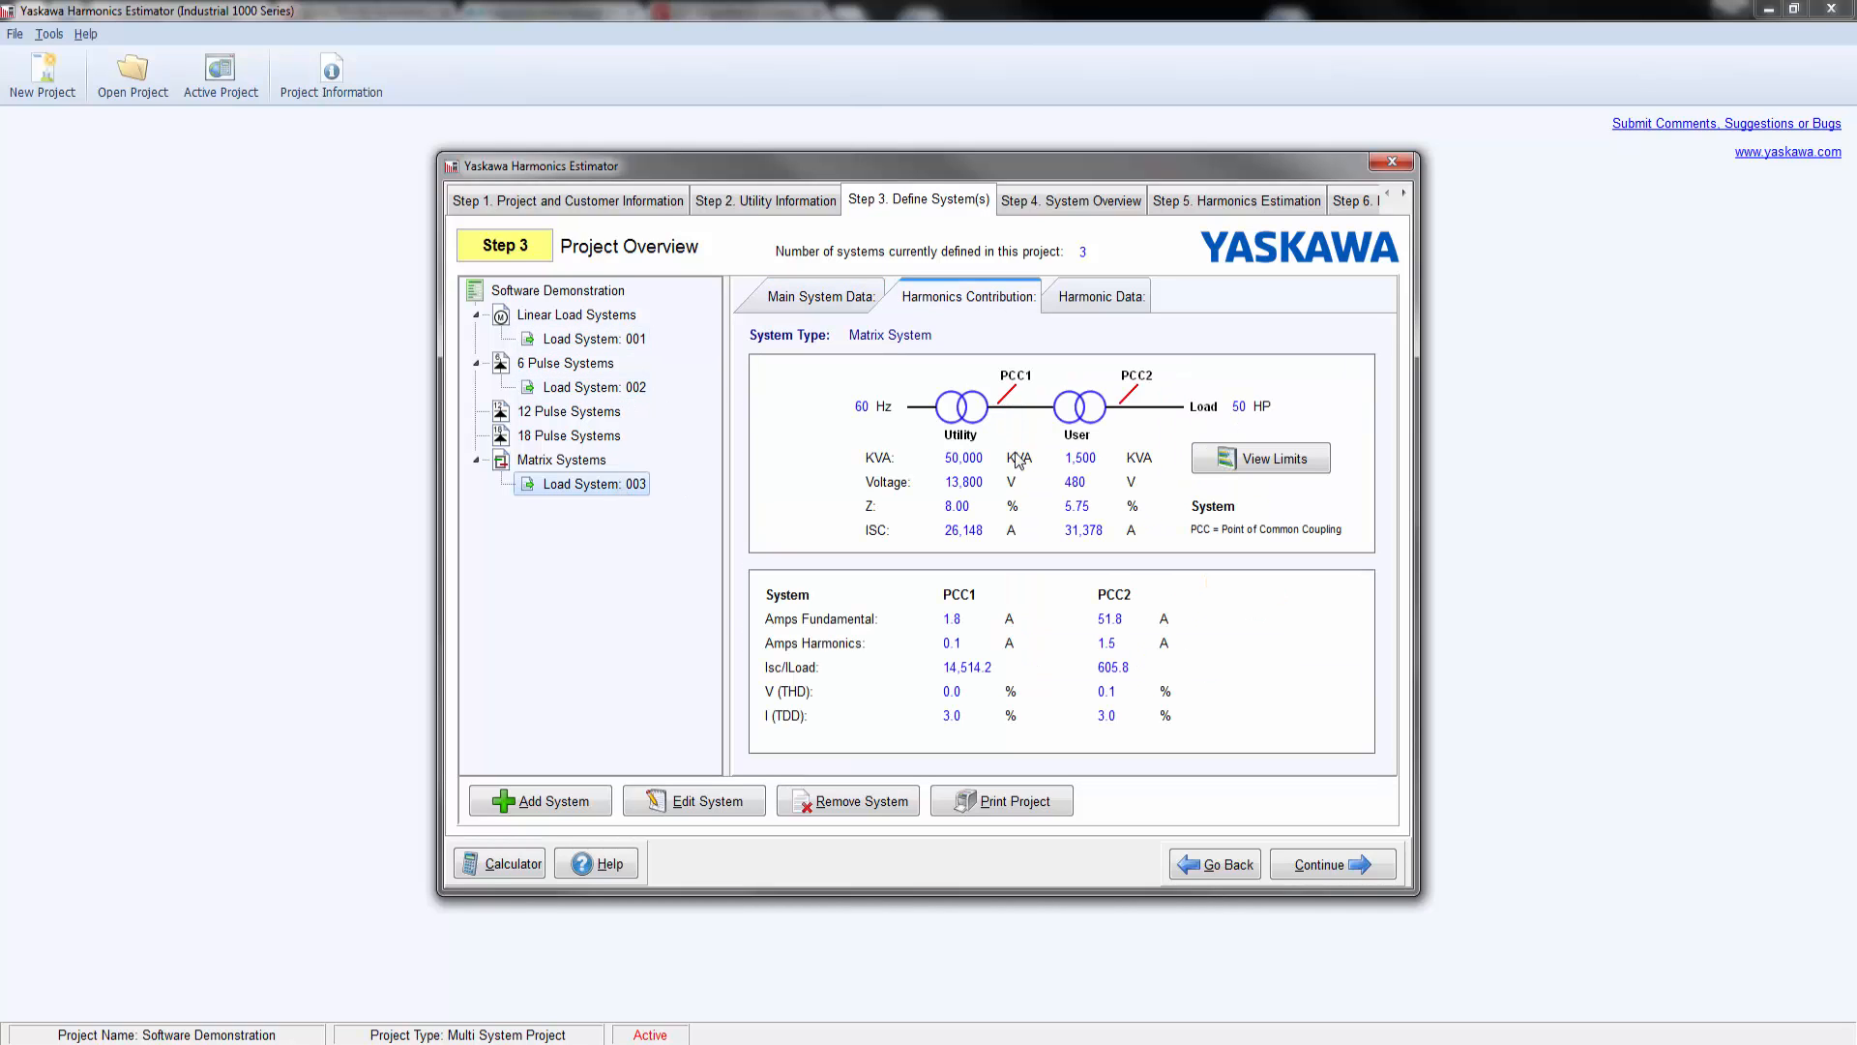
pyautogui.click(1101, 300)
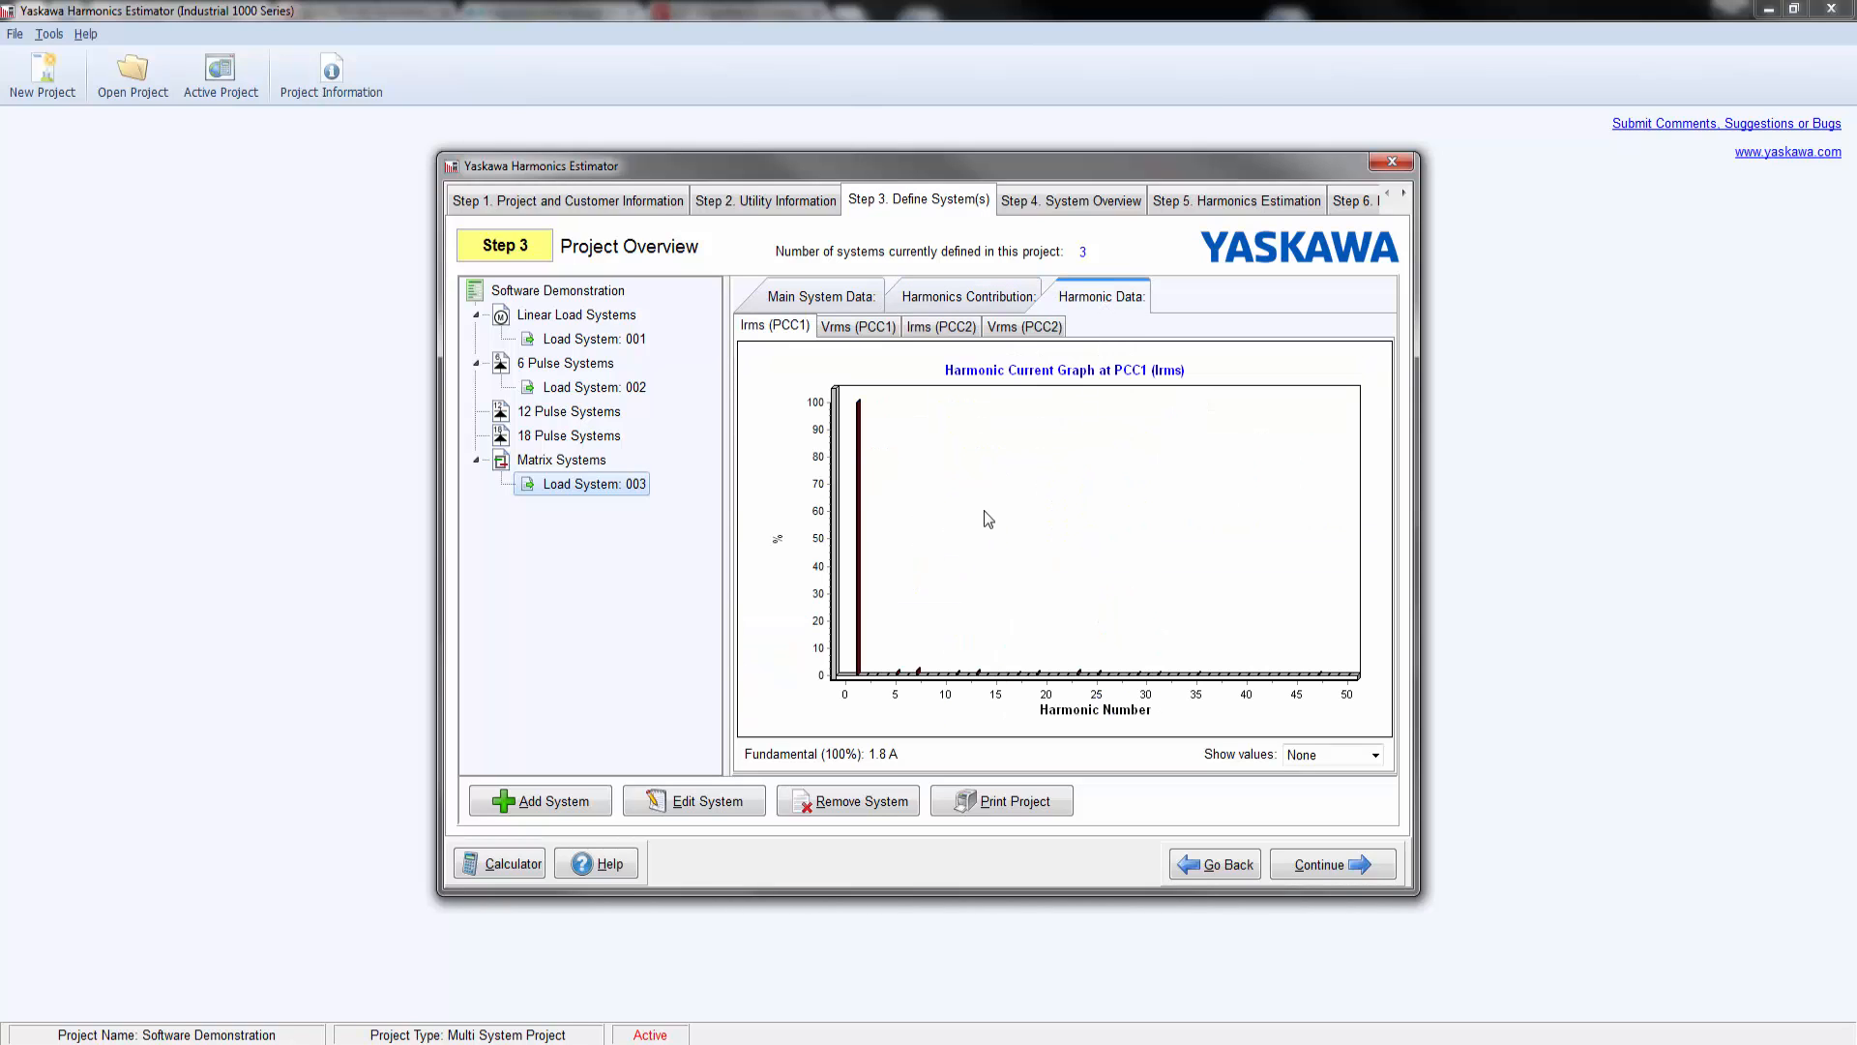
pyautogui.click(634, 387)
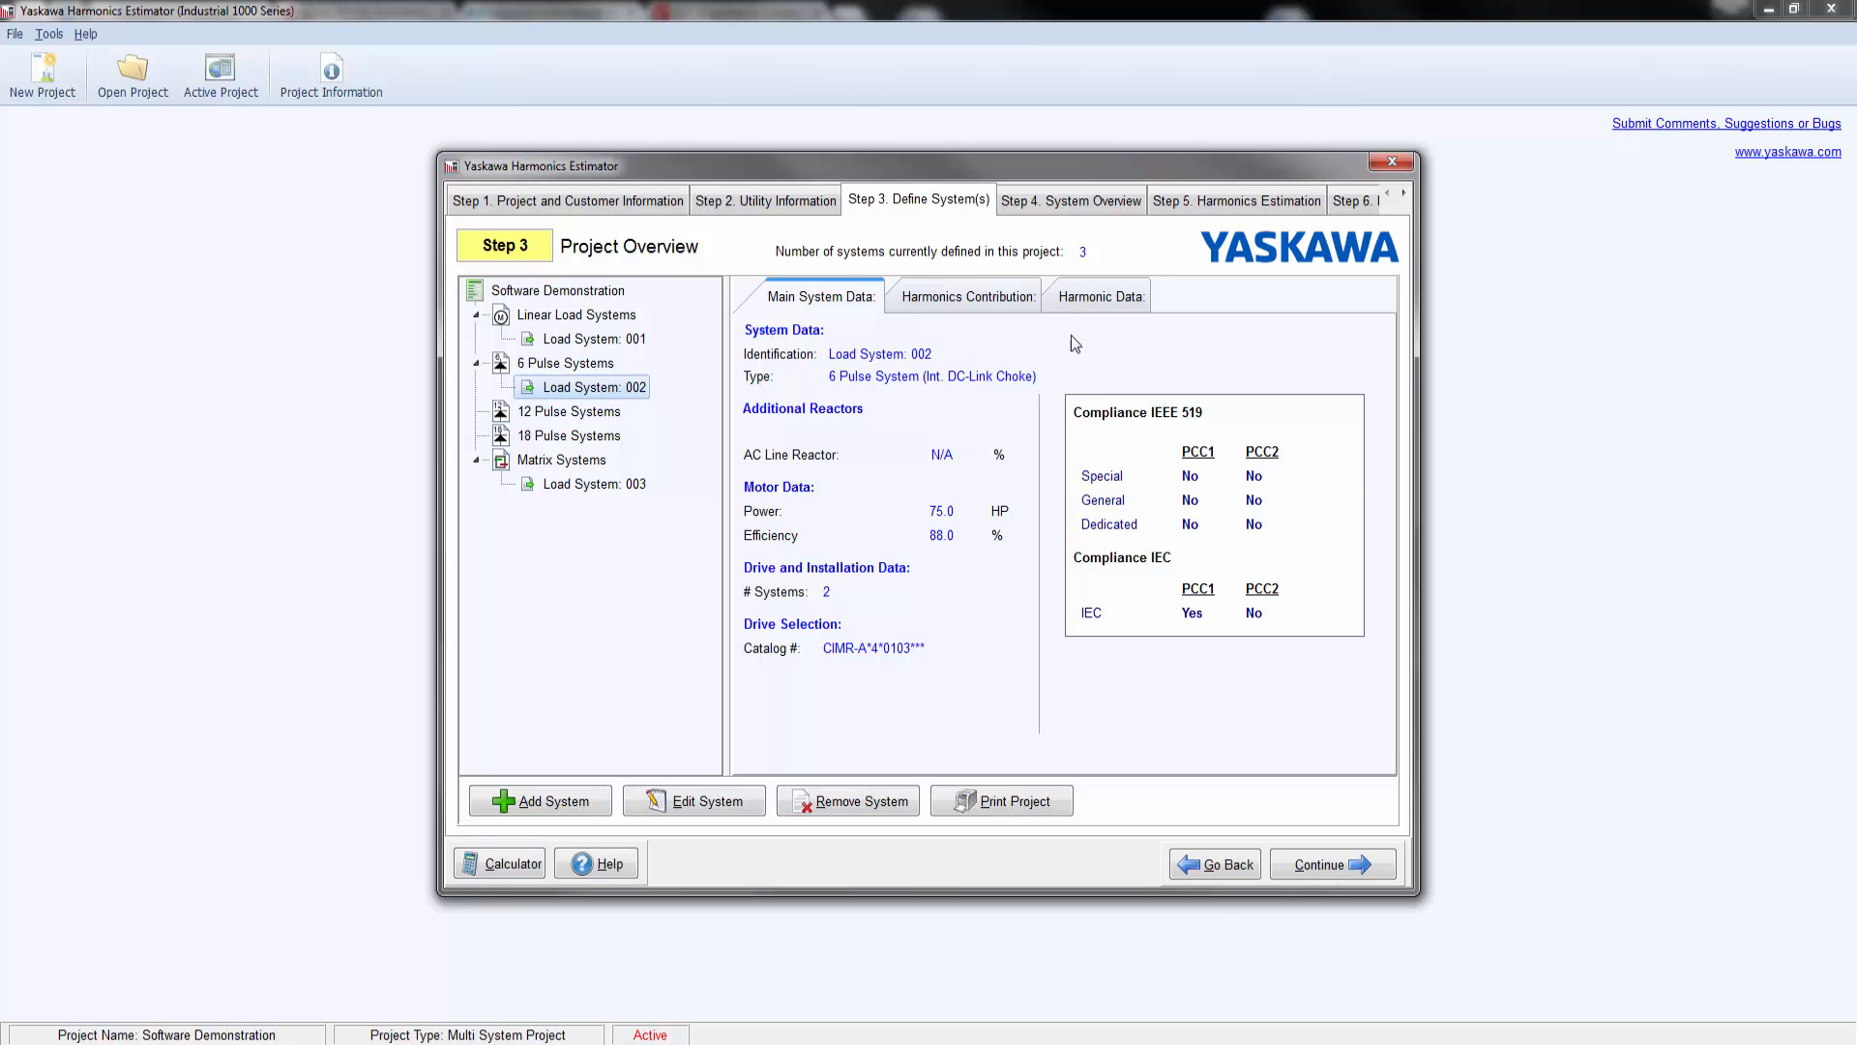
pyautogui.click(1006, 300)
pyautogui.click(1101, 297)
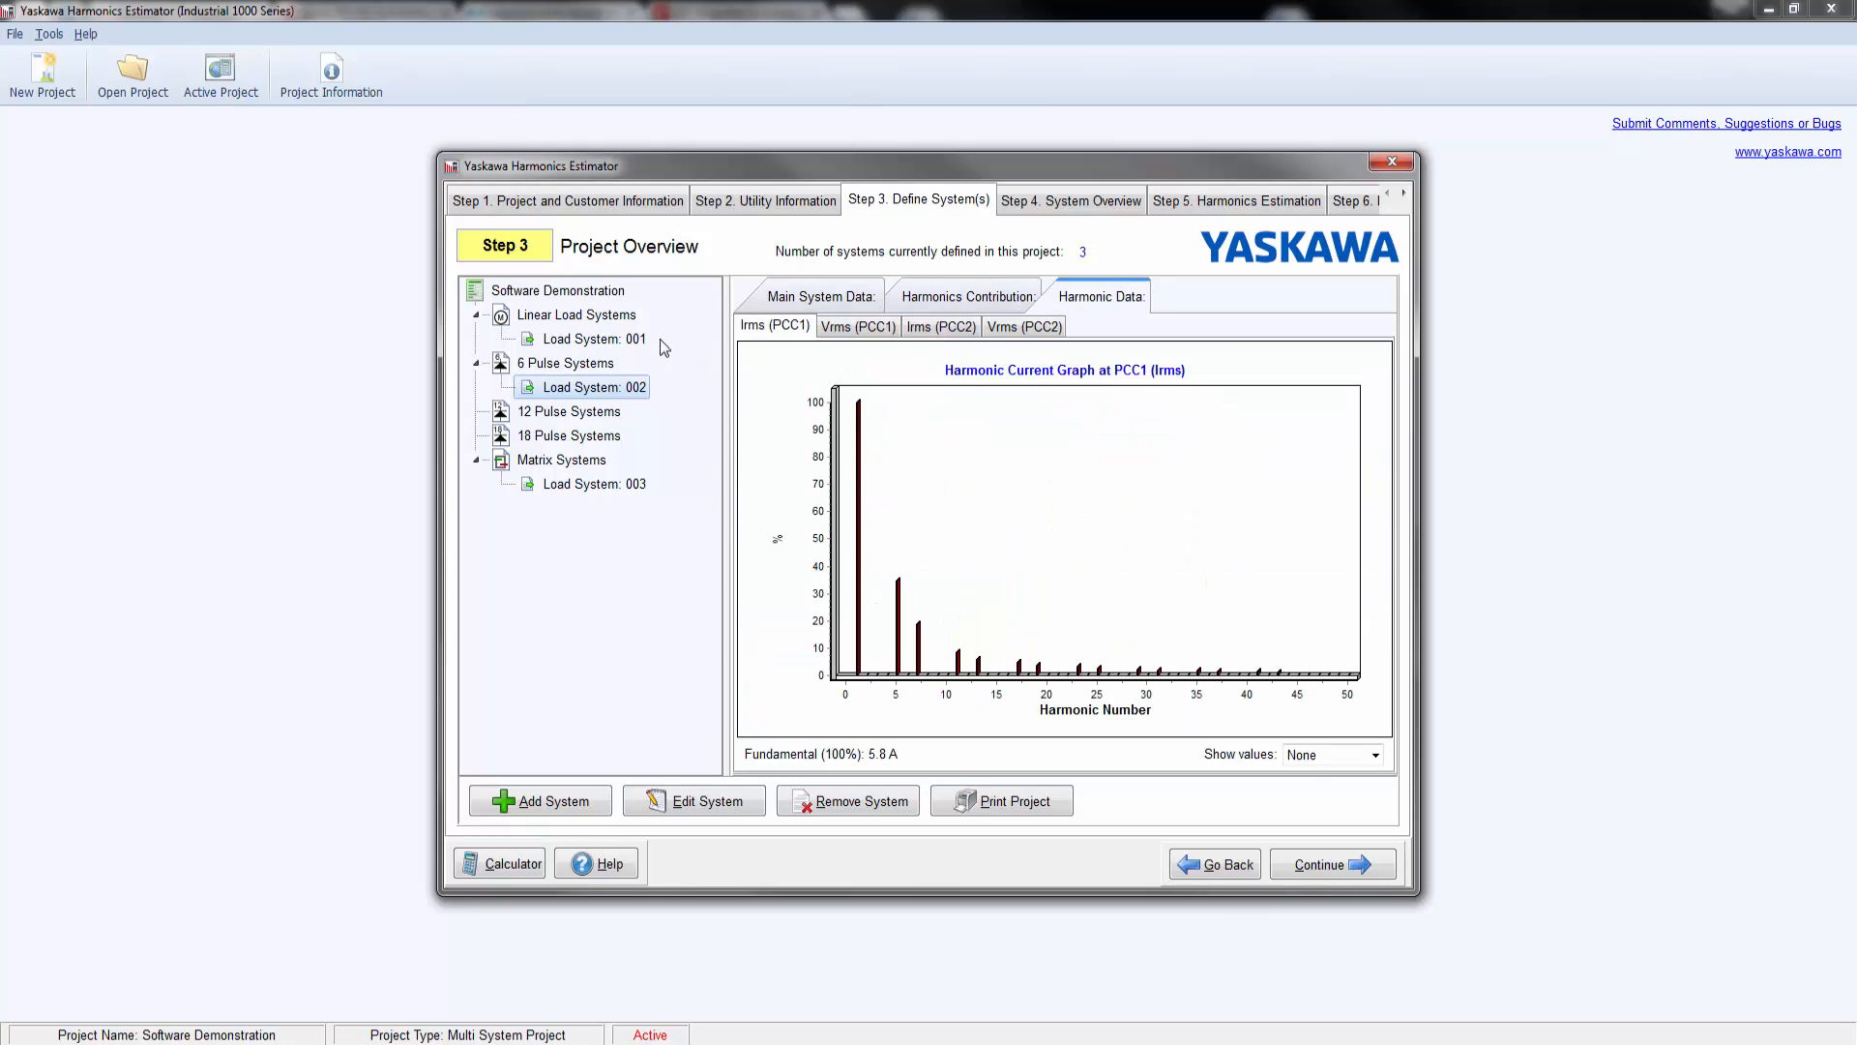
pyautogui.click(626, 341)
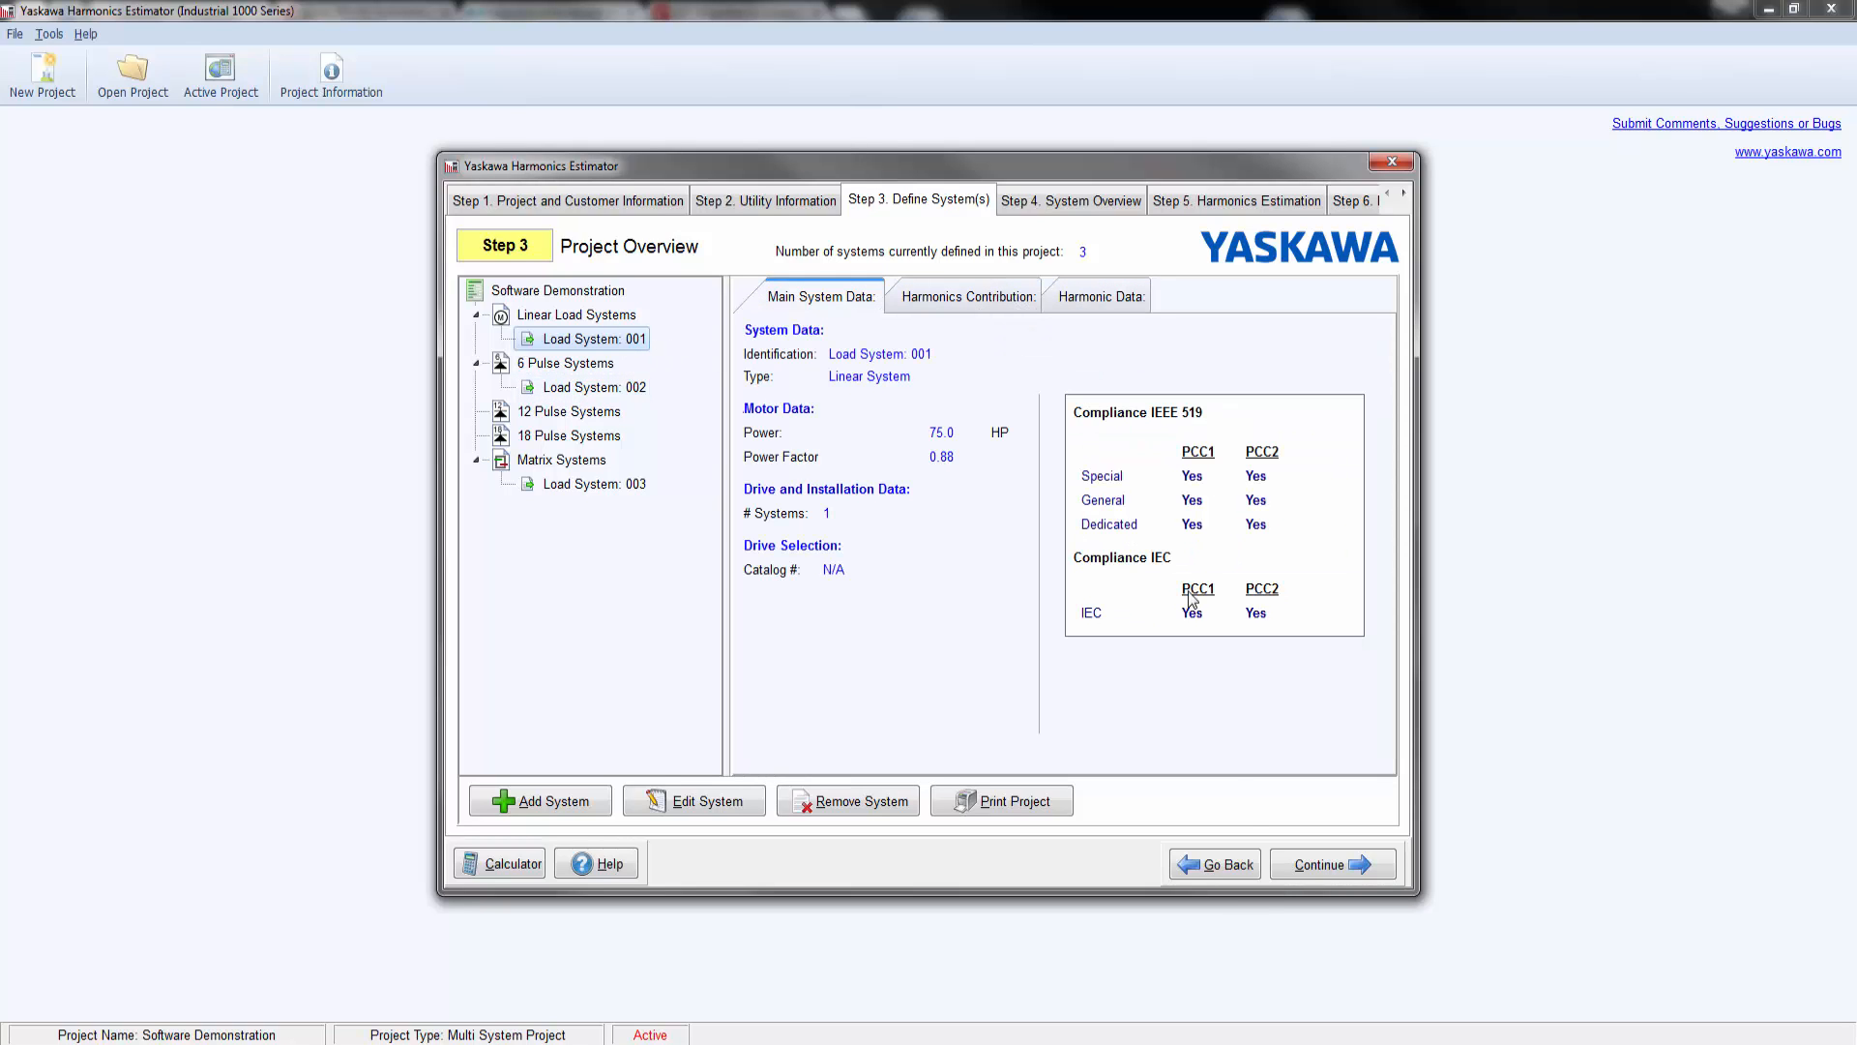
# Step: Examine the system overview diagram and the harmonics estimation with IEEE 519 and IEC compliance for the total system
pyautogui.click(1324, 867)
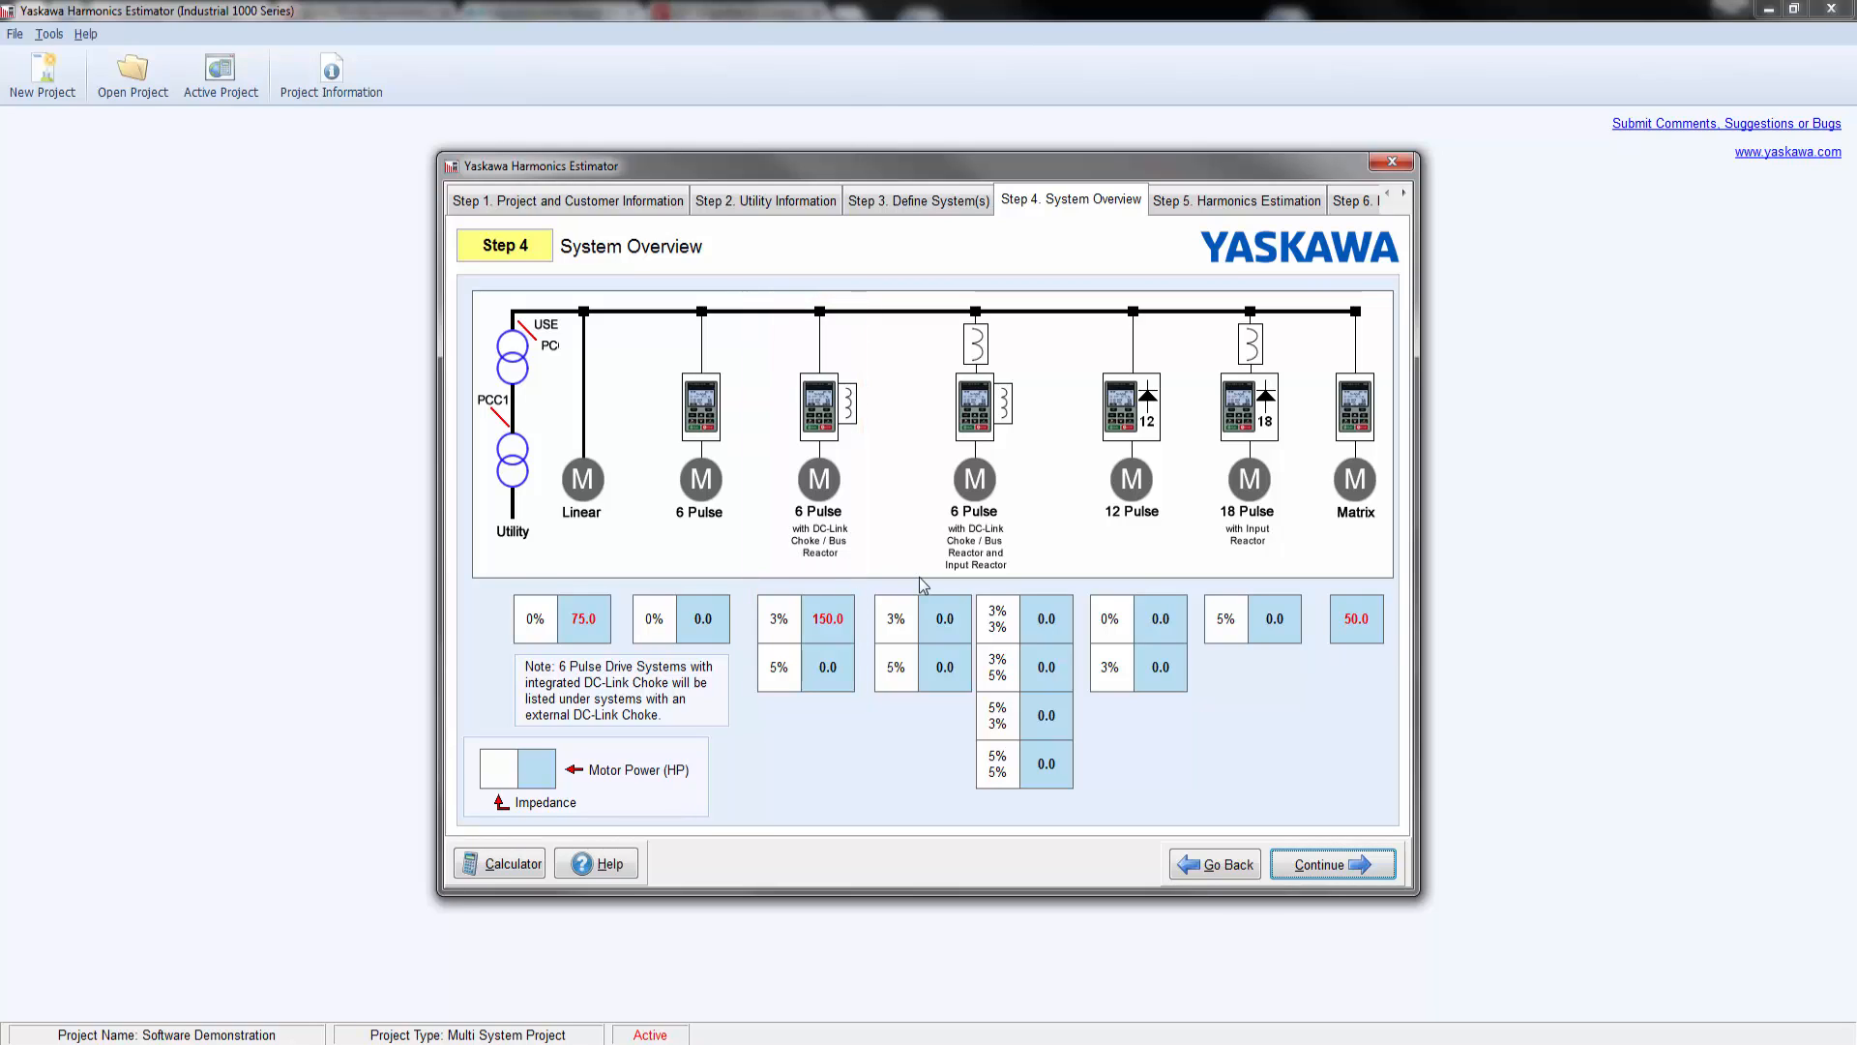
pyautogui.click(1359, 863)
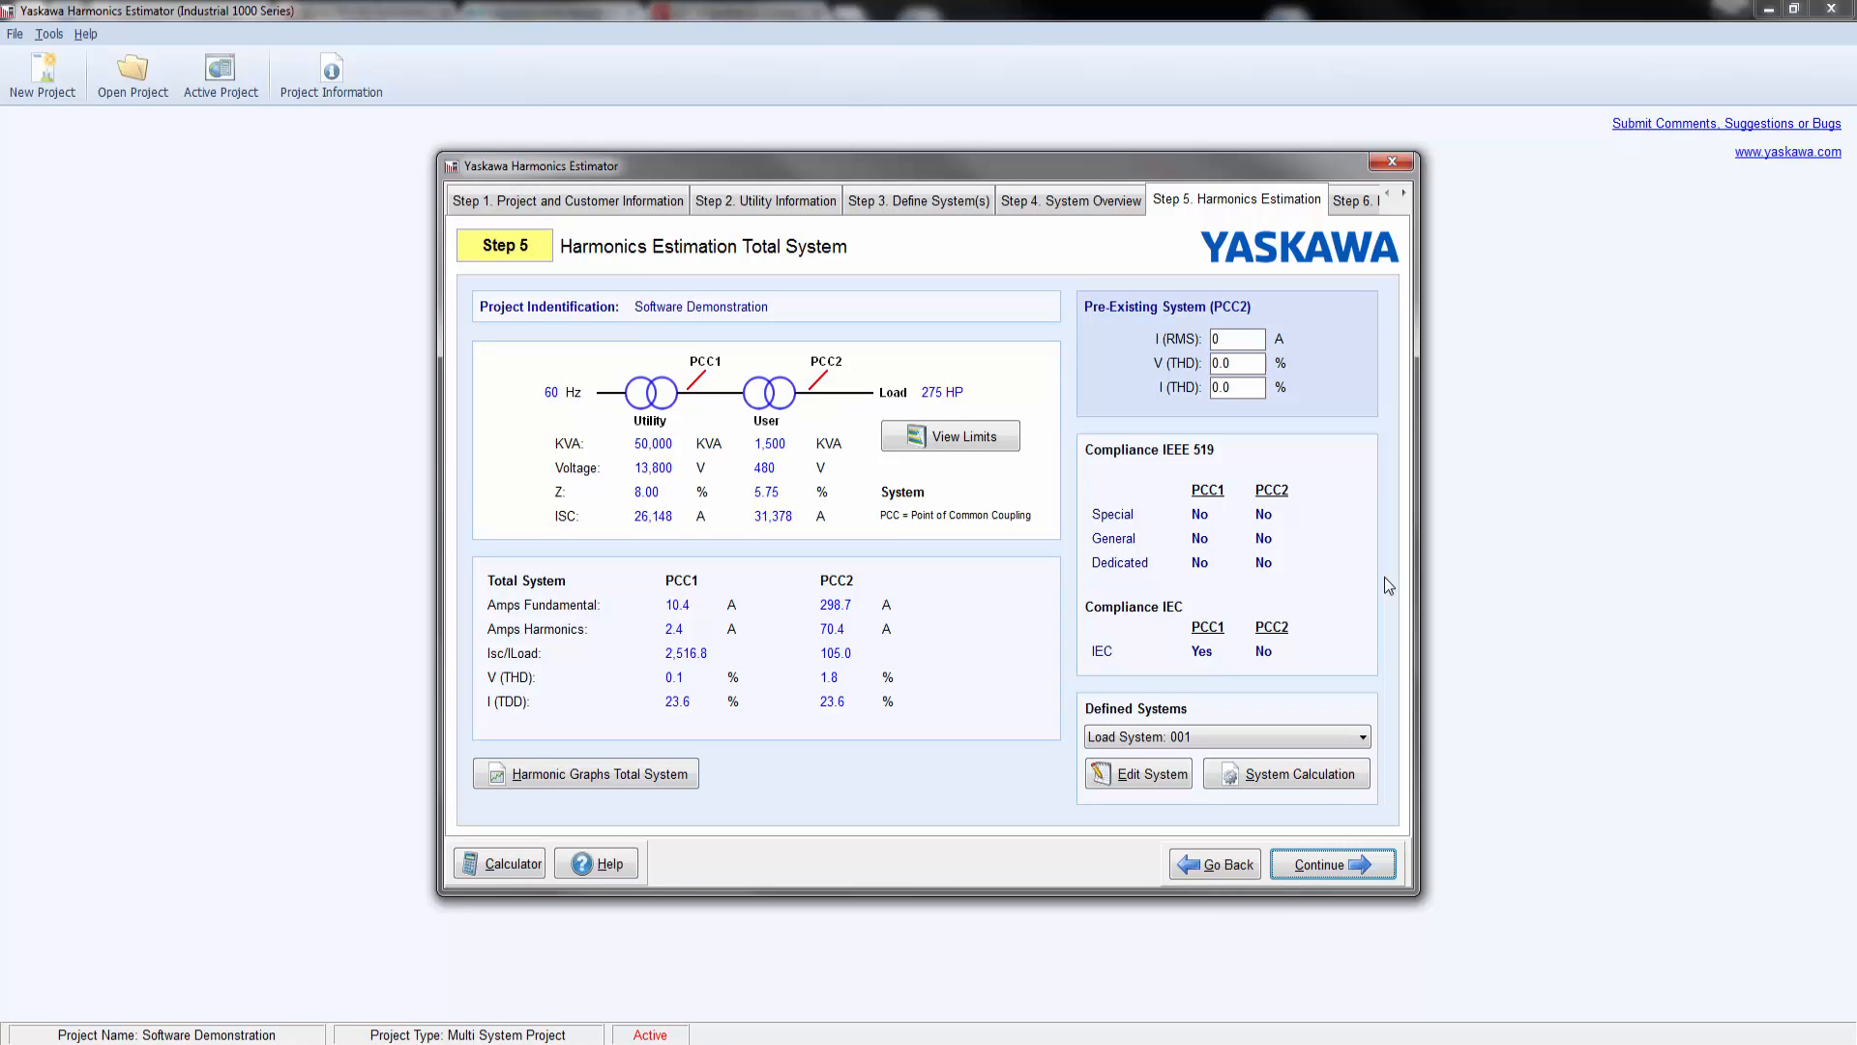
# Step: Change Load System: 002 from a 6 pulse to a 12 pulse system without an AC line reactor and update the system
pyautogui.click(1215, 864)
pyautogui.click(1217, 869)
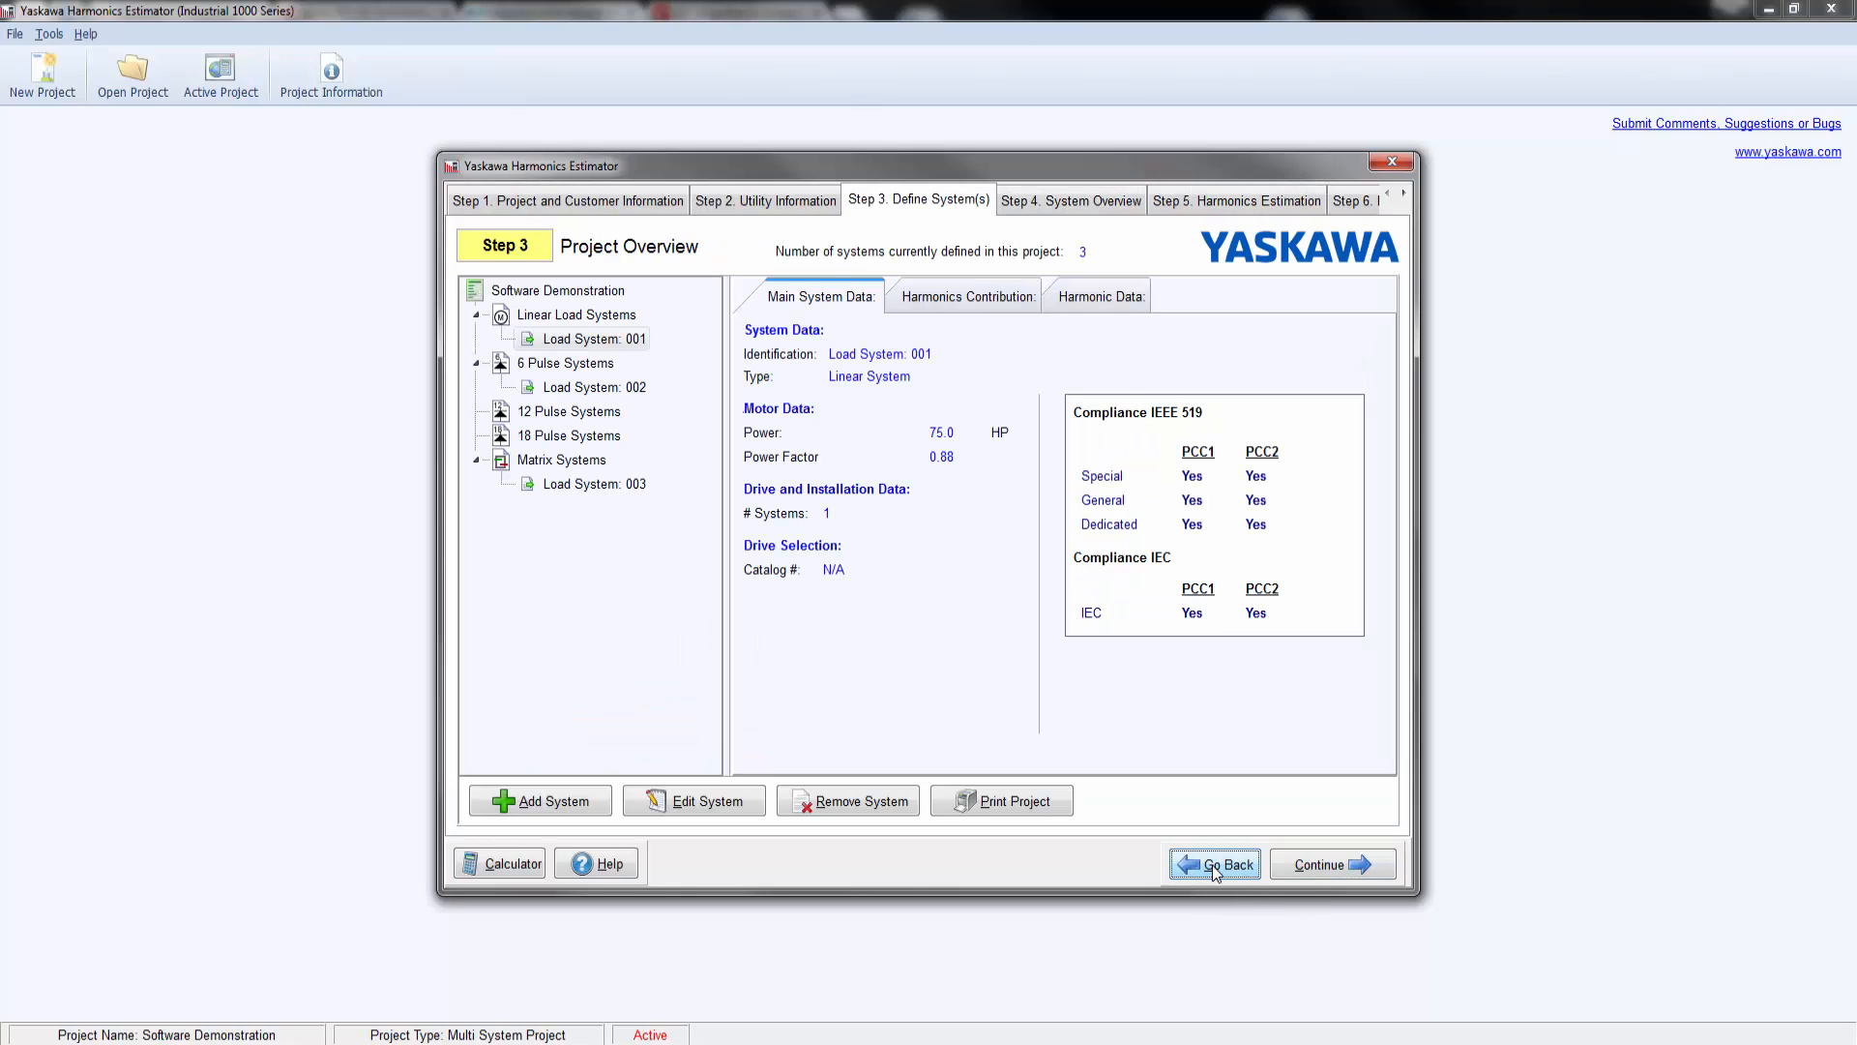
pyautogui.click(627, 389)
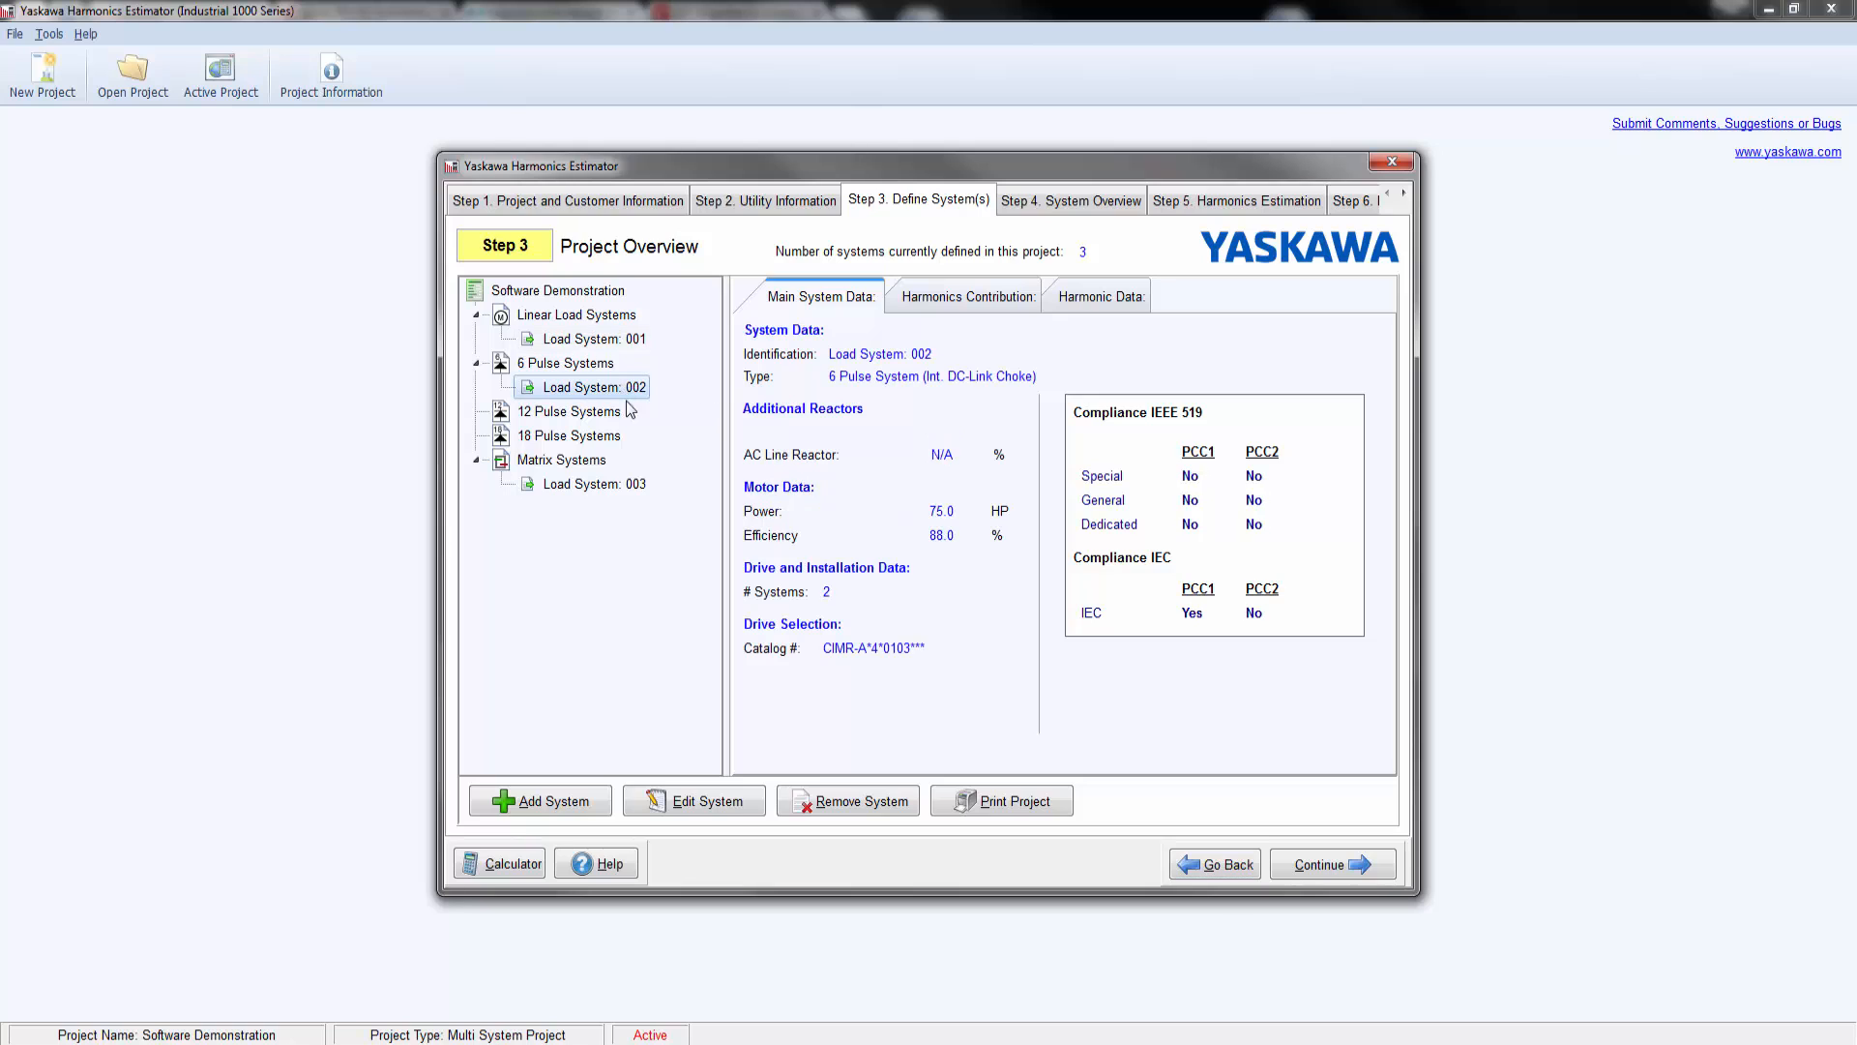
pyautogui.click(677, 803)
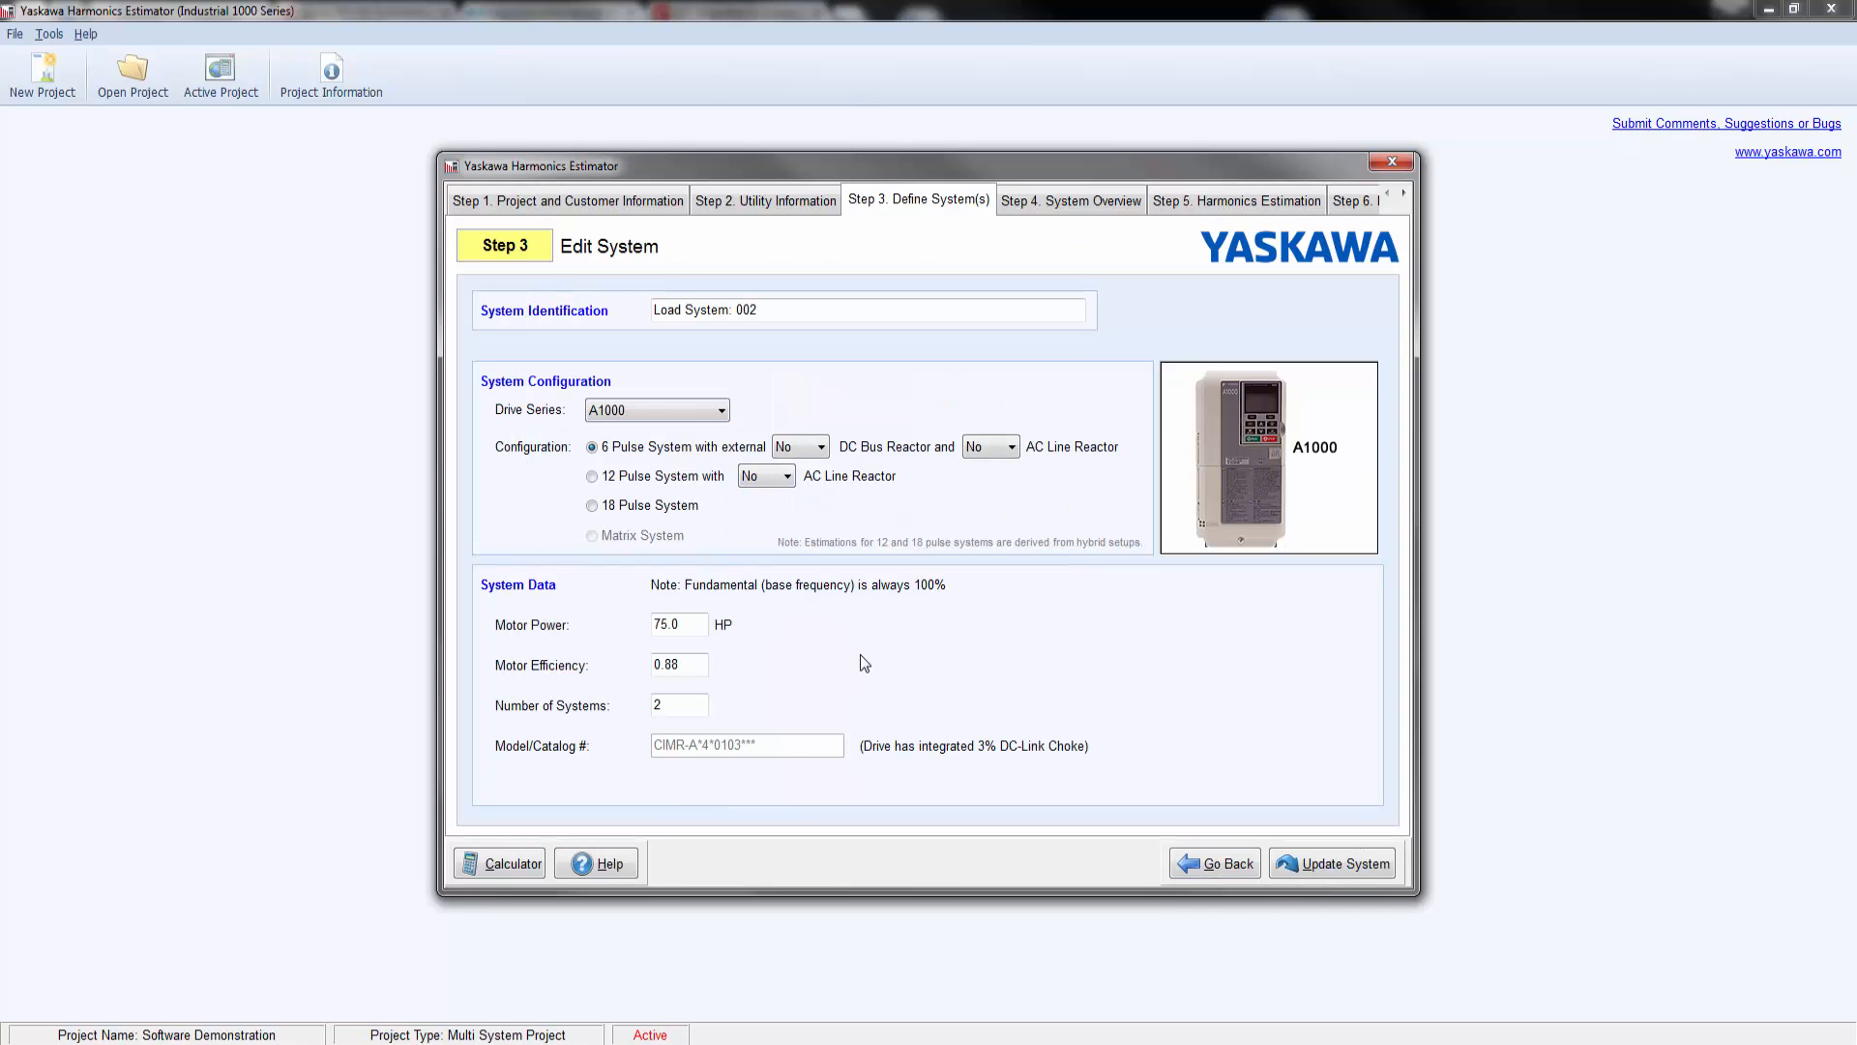
pyautogui.click(603, 479)
pyautogui.click(1328, 863)
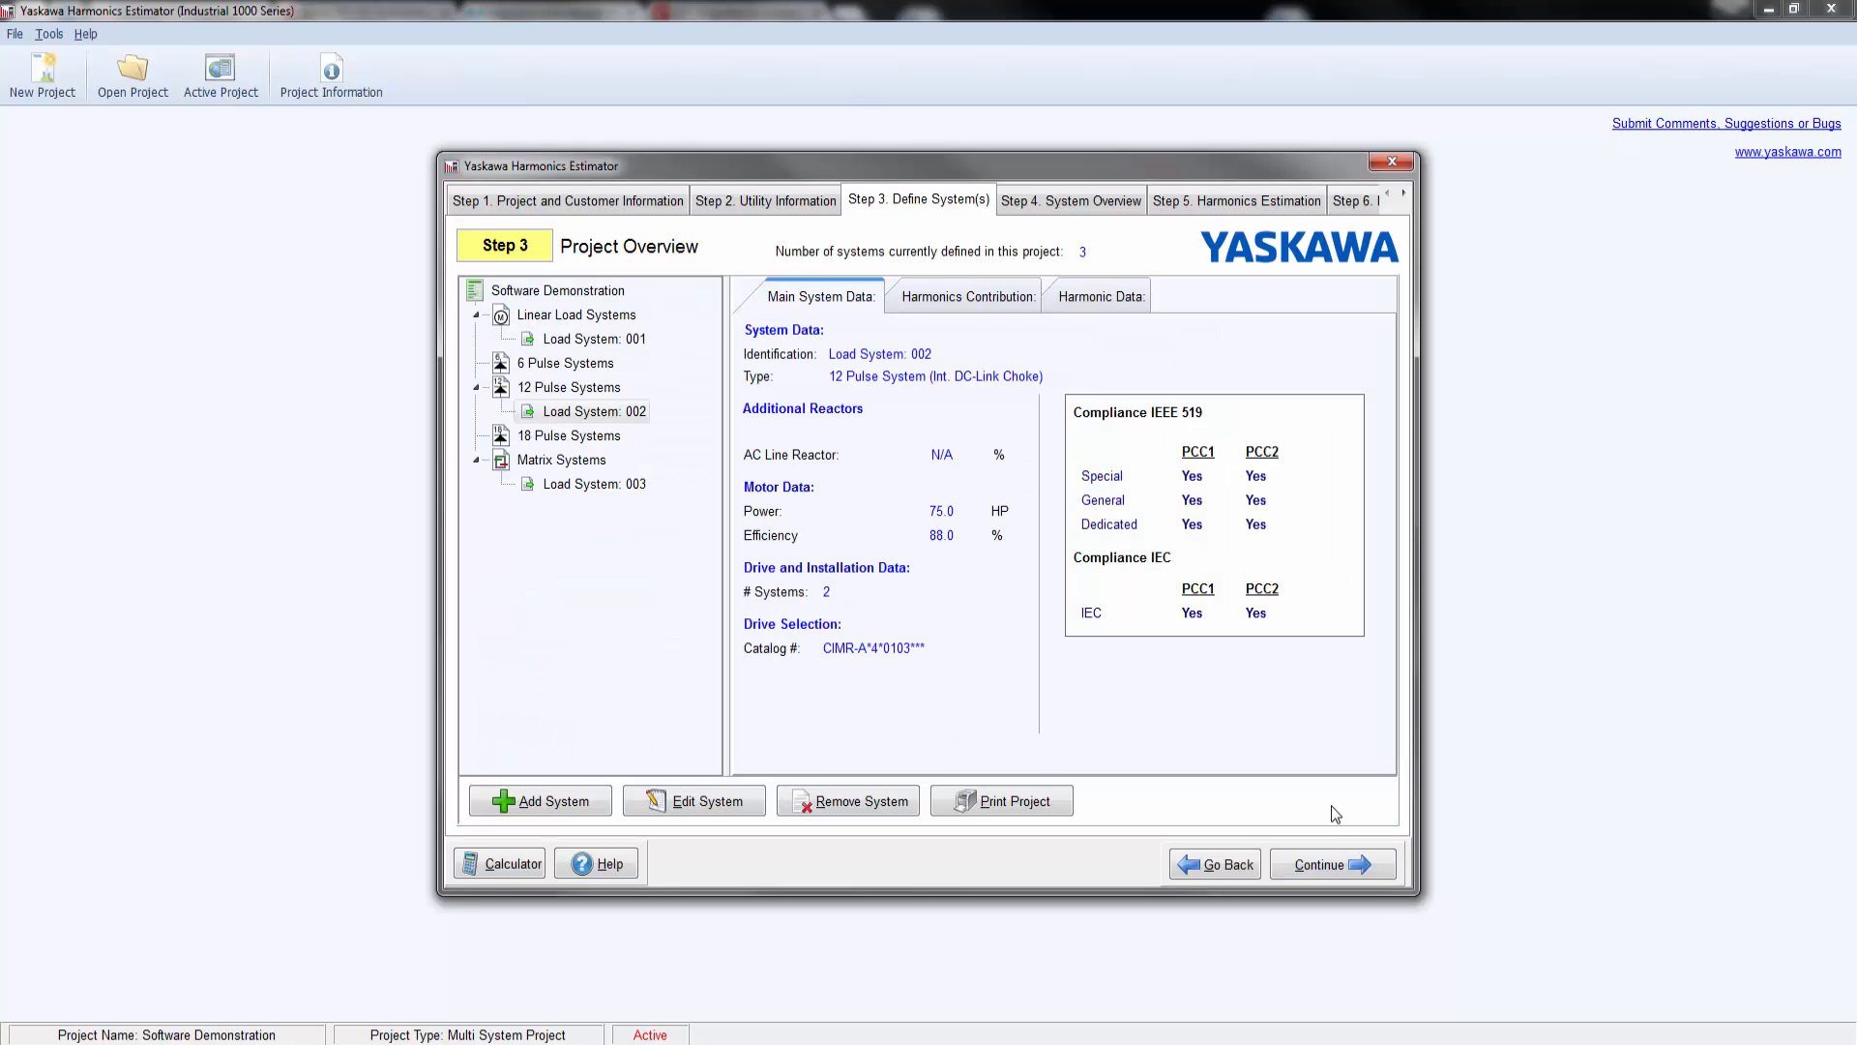
# Step: Review the system overview, the total system's harmonics estimation and compliance, and its harmonic current and voltage graphs at PCC1
pyautogui.click(1333, 871)
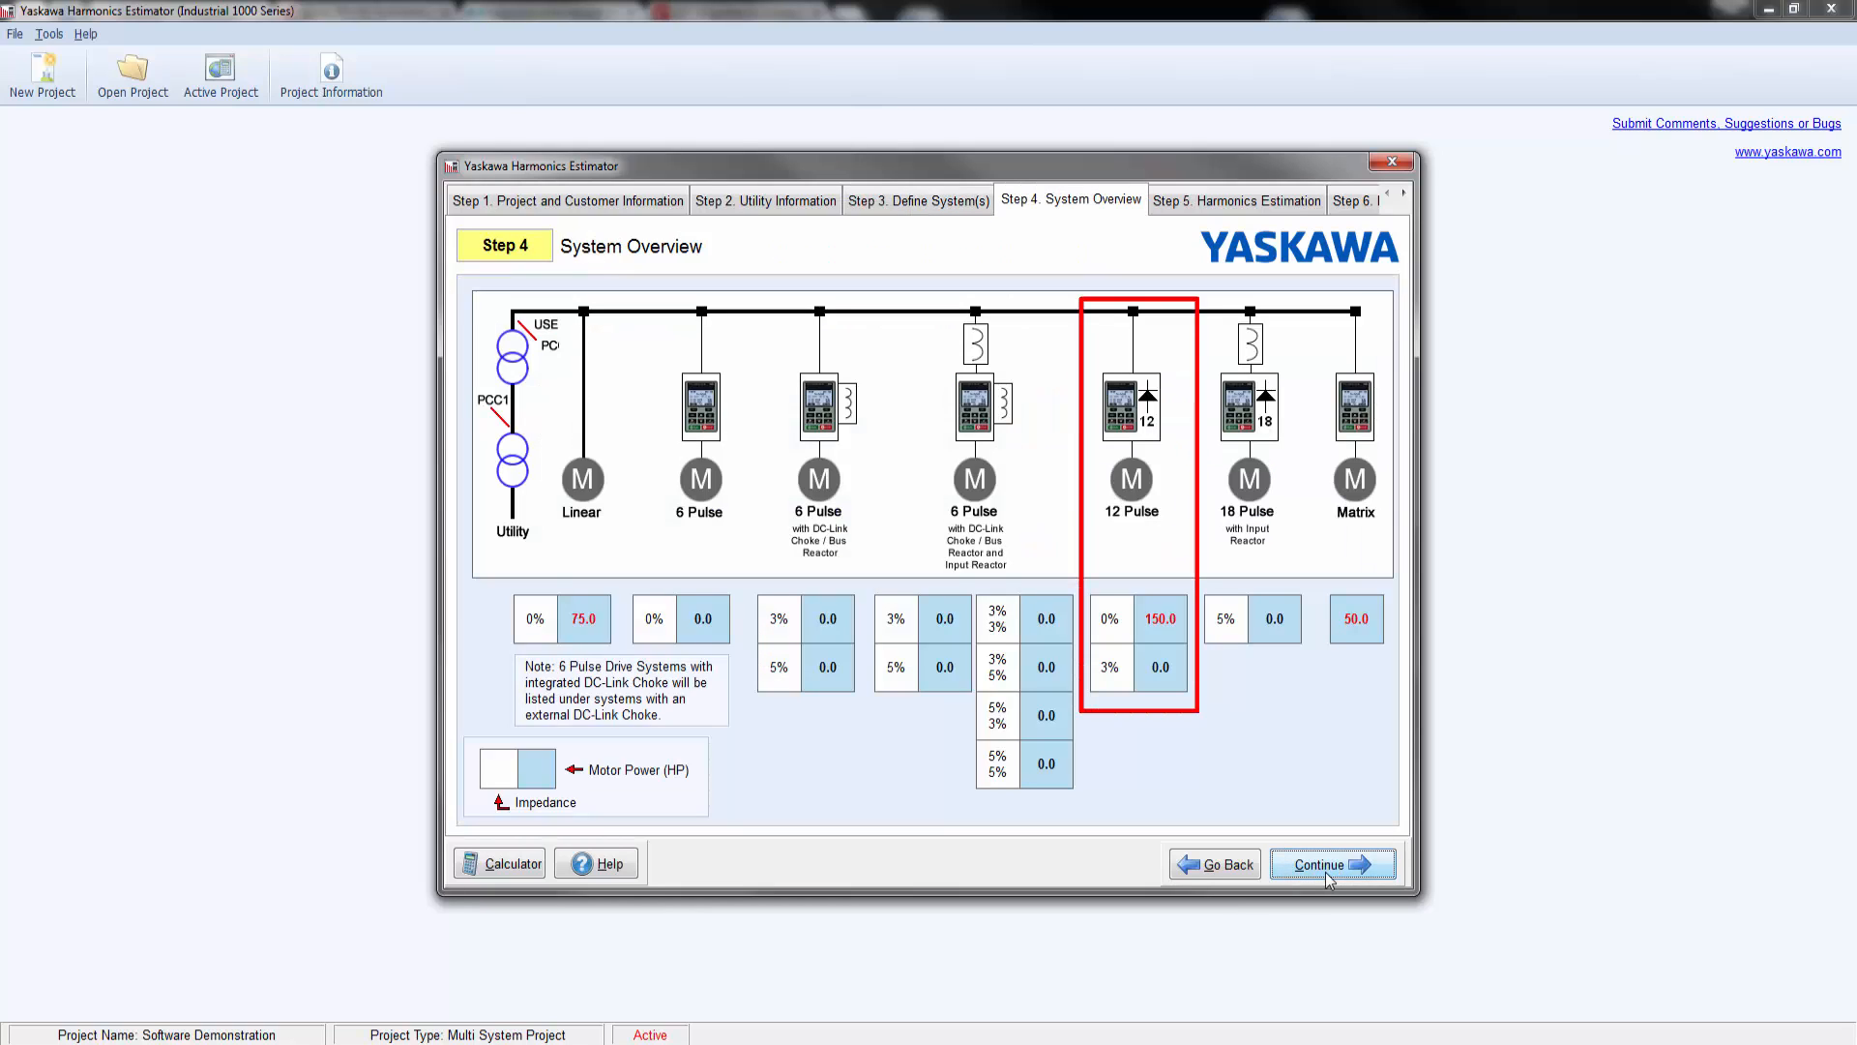
pyautogui.click(1329, 874)
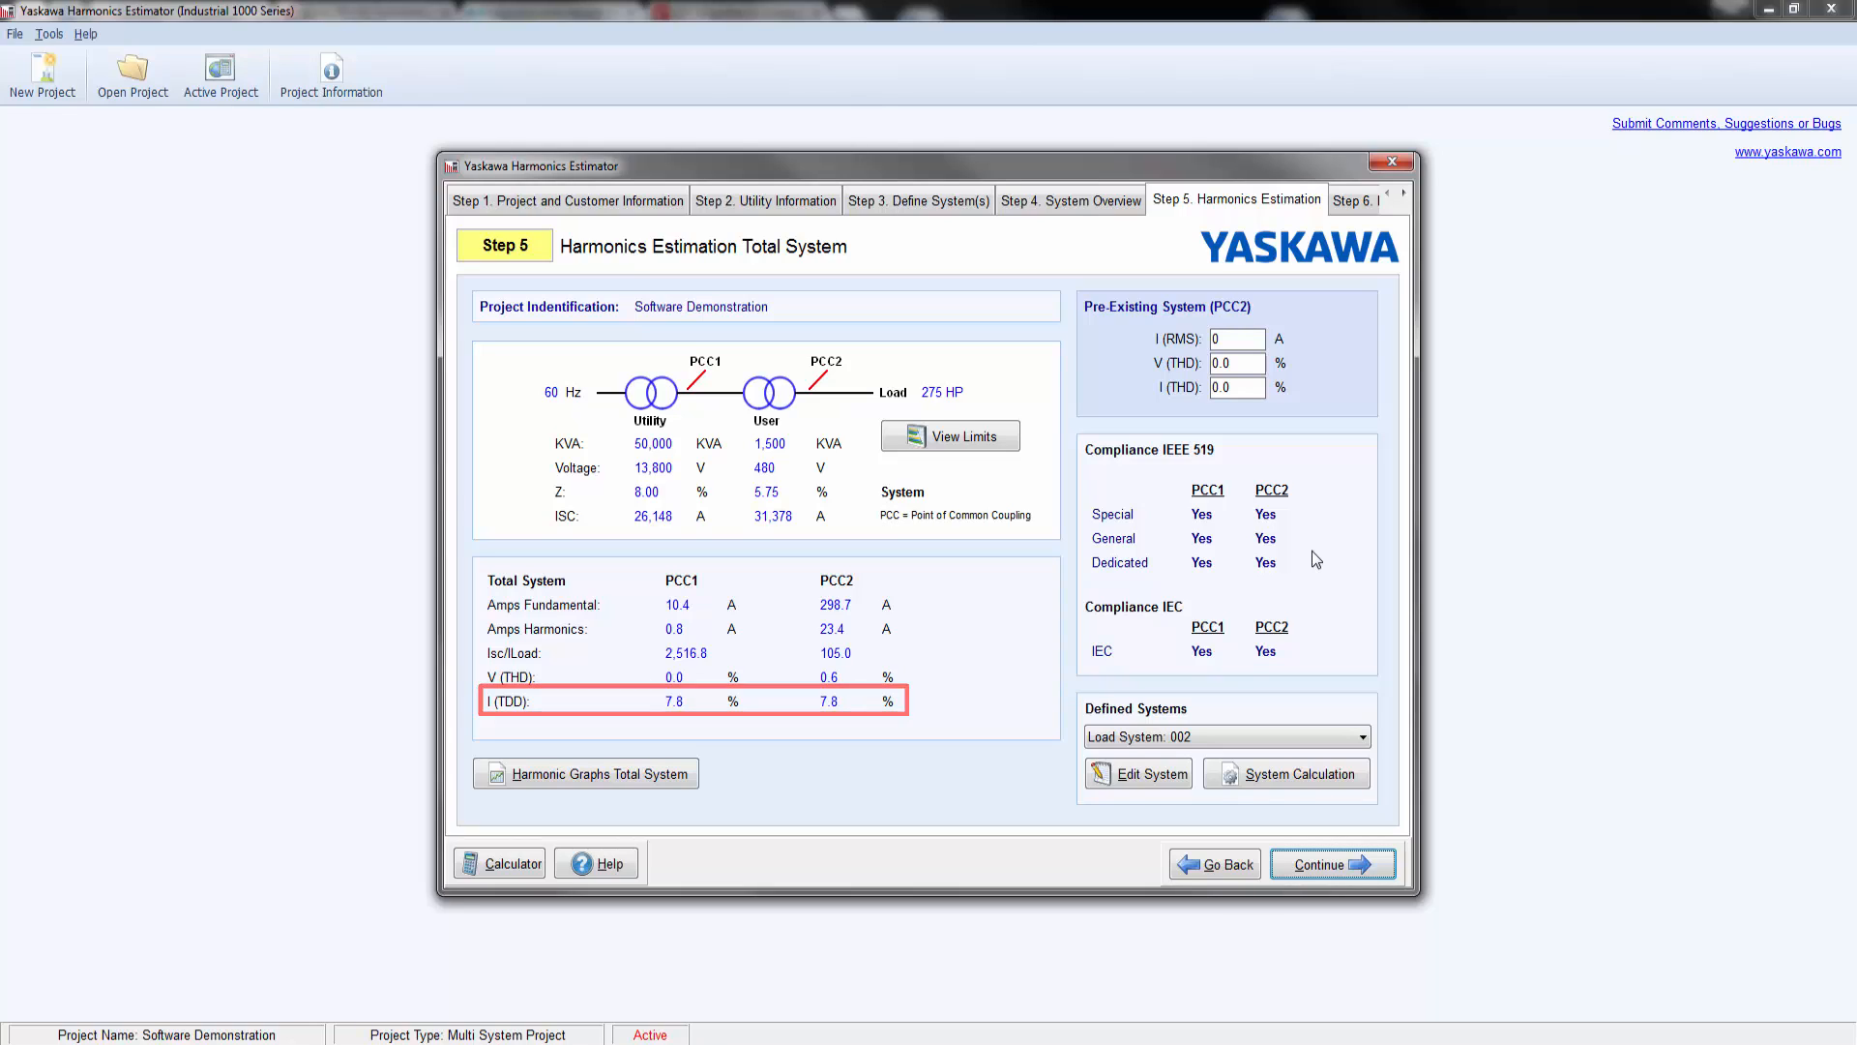
pyautogui.click(592, 775)
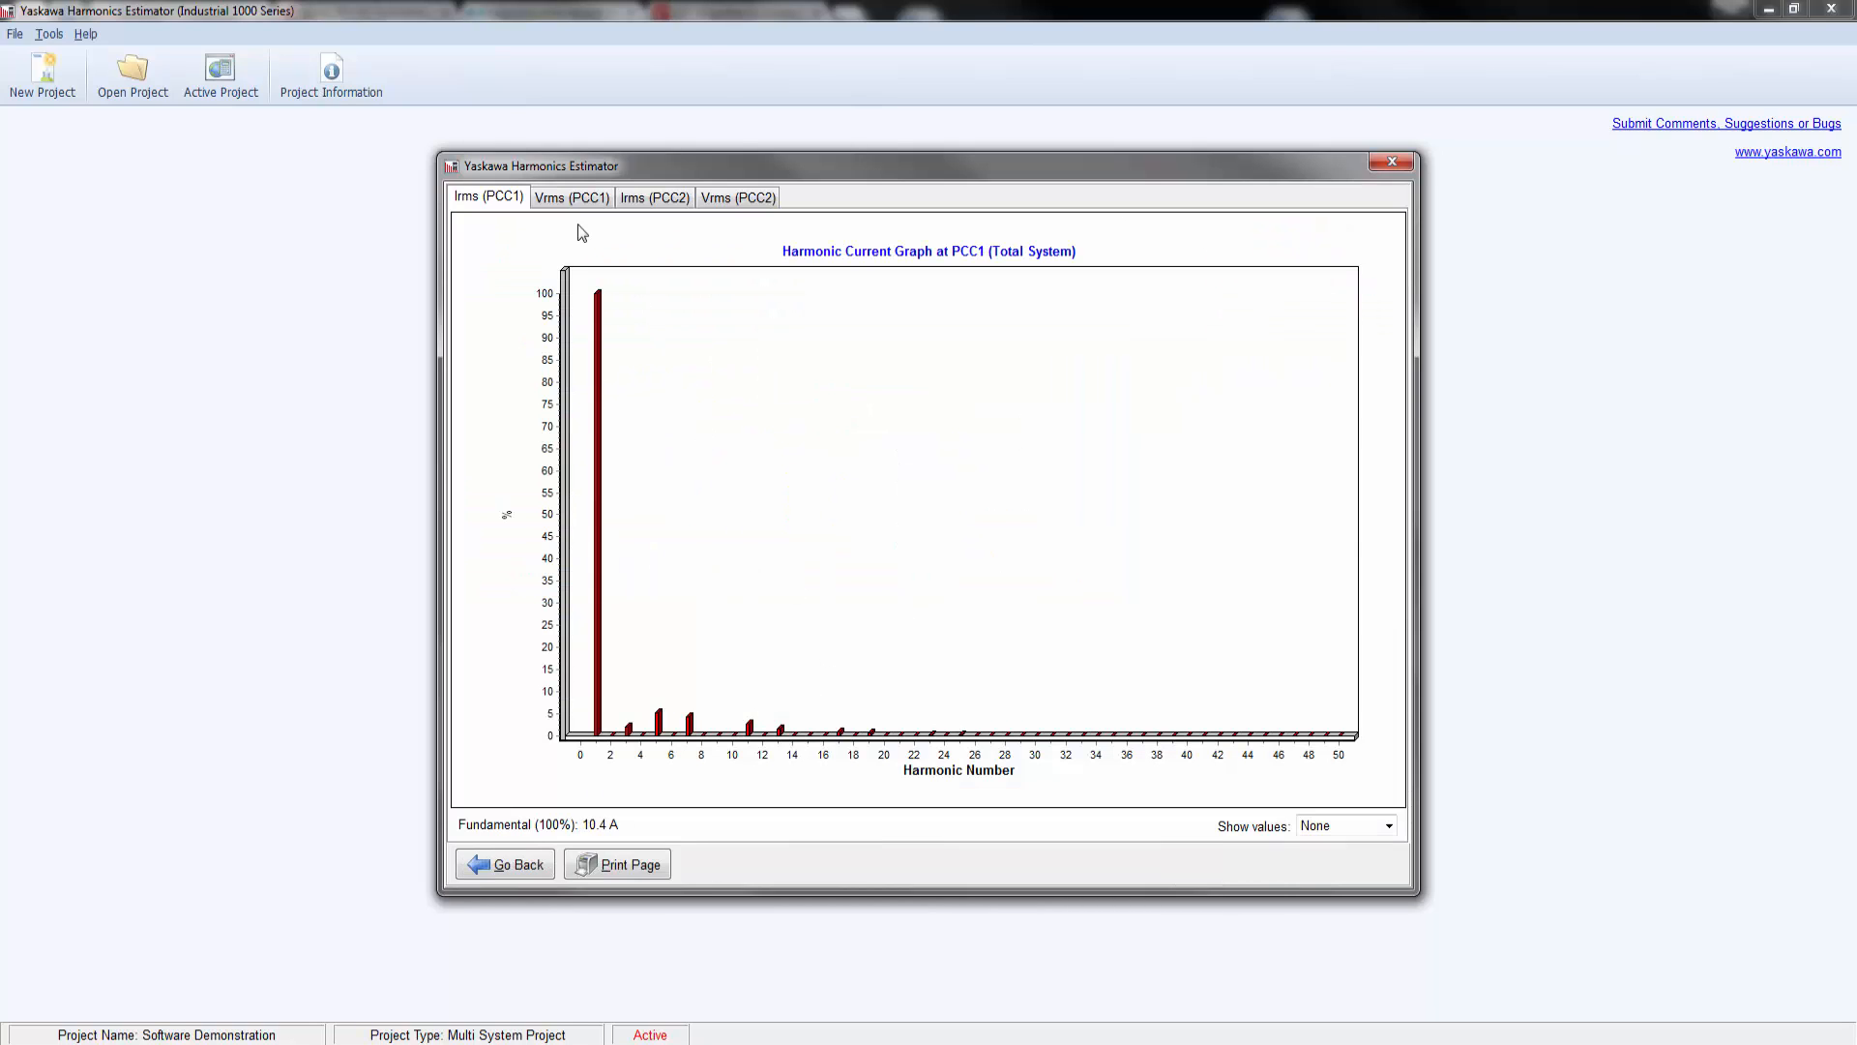
pyautogui.click(572, 200)
pyautogui.click(491, 199)
pyautogui.click(514, 866)
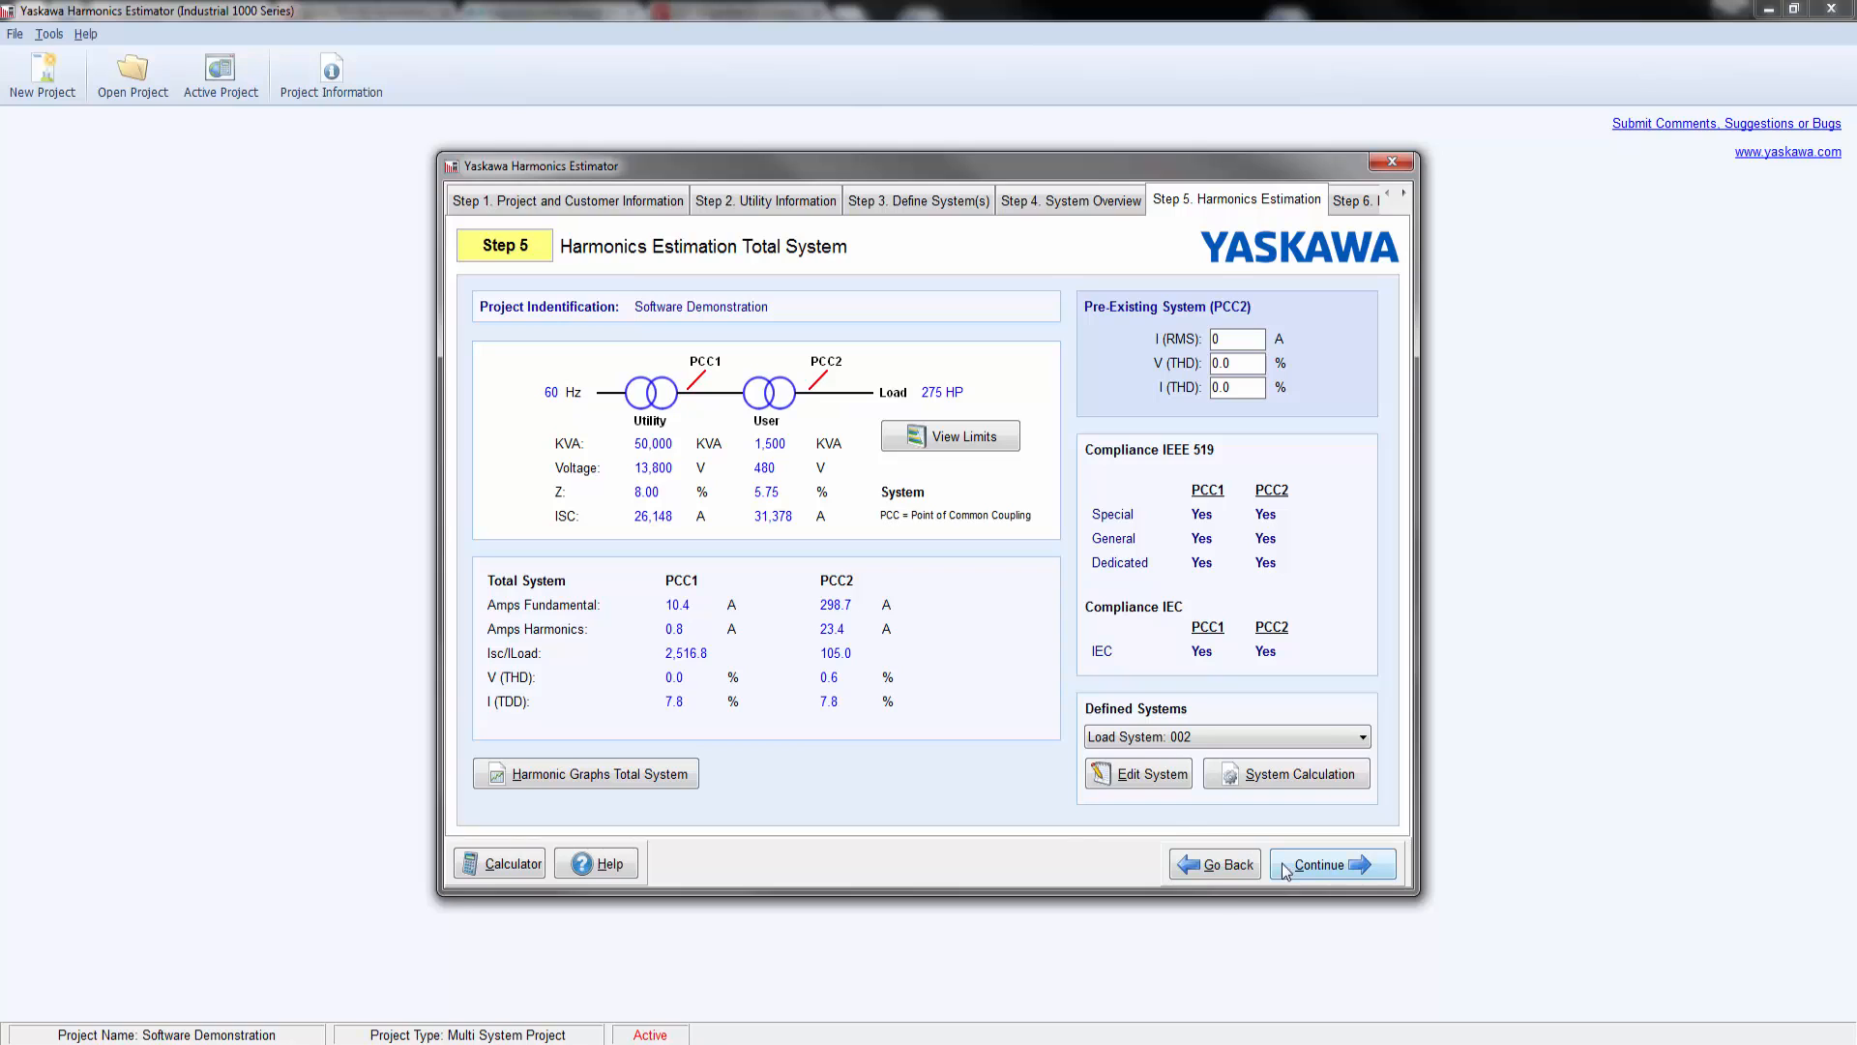
# Step: Preview the full harmonics estimator report, examine its summary, load system data and chart pages, and close the preview
pyautogui.click(1335, 867)
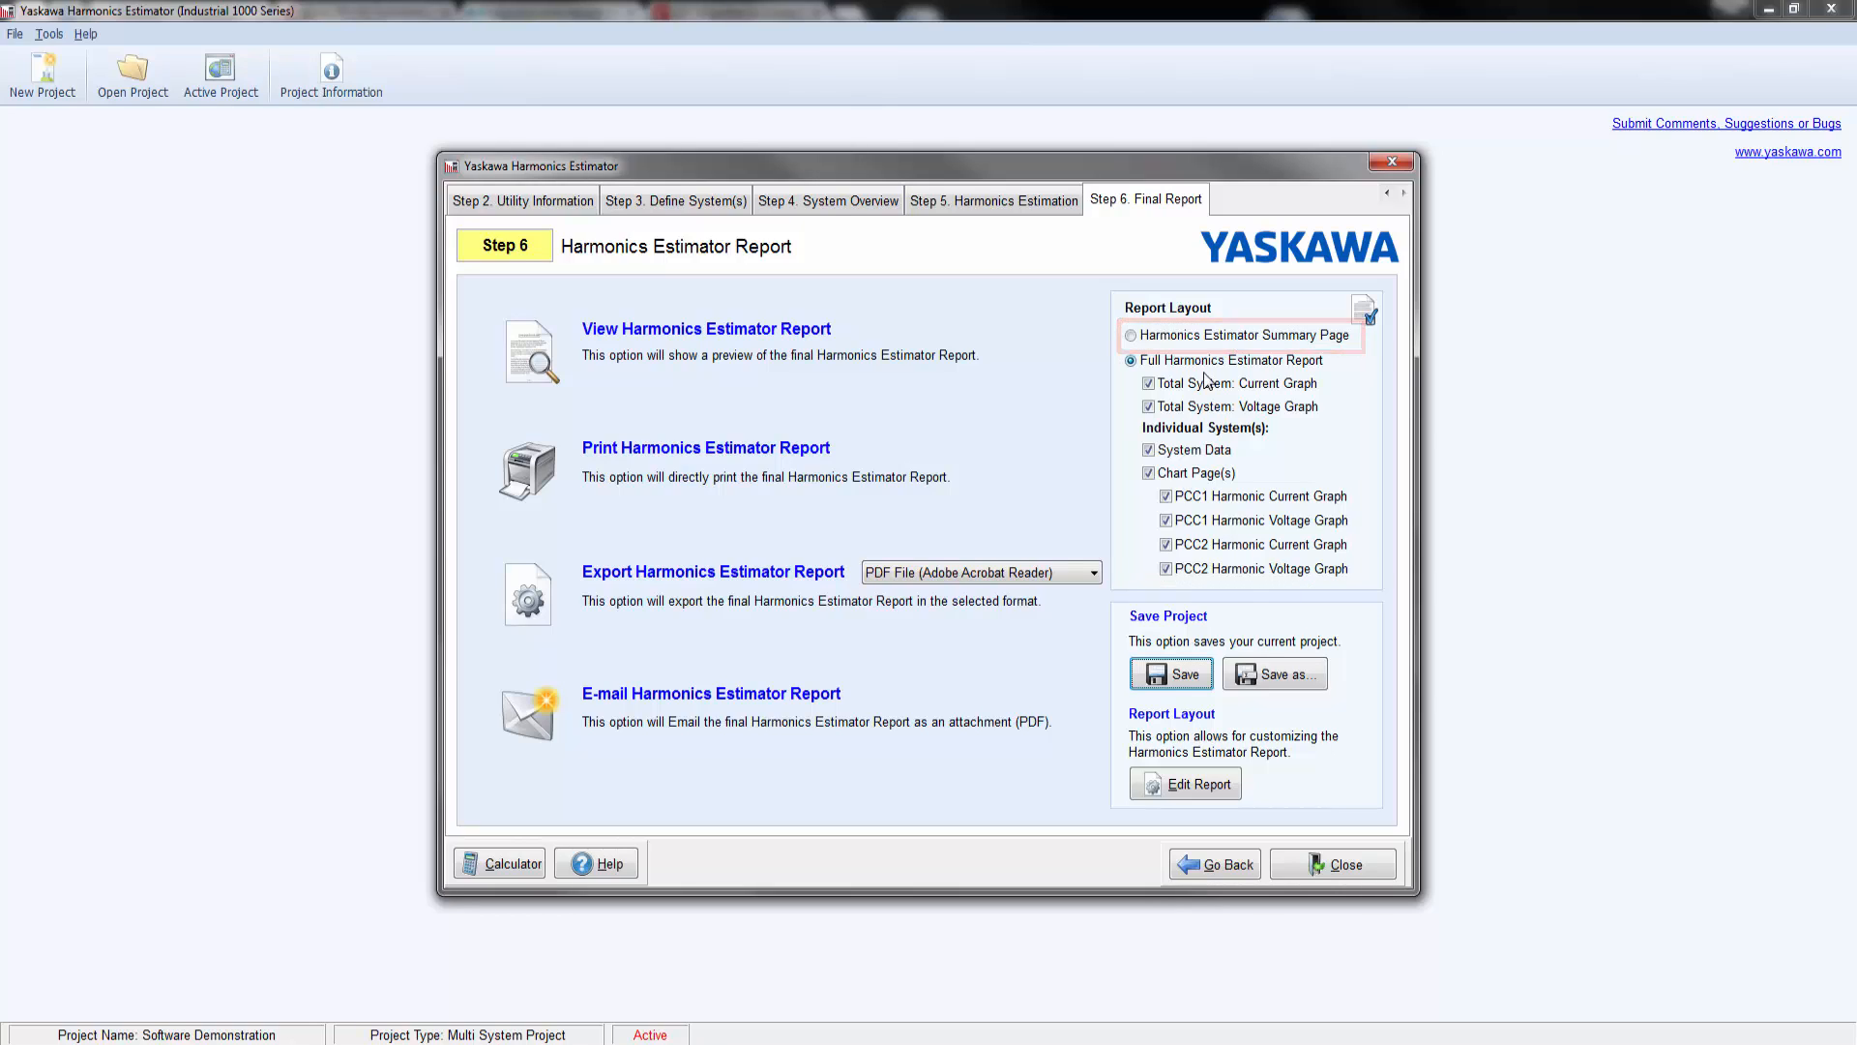
pyautogui.click(745, 331)
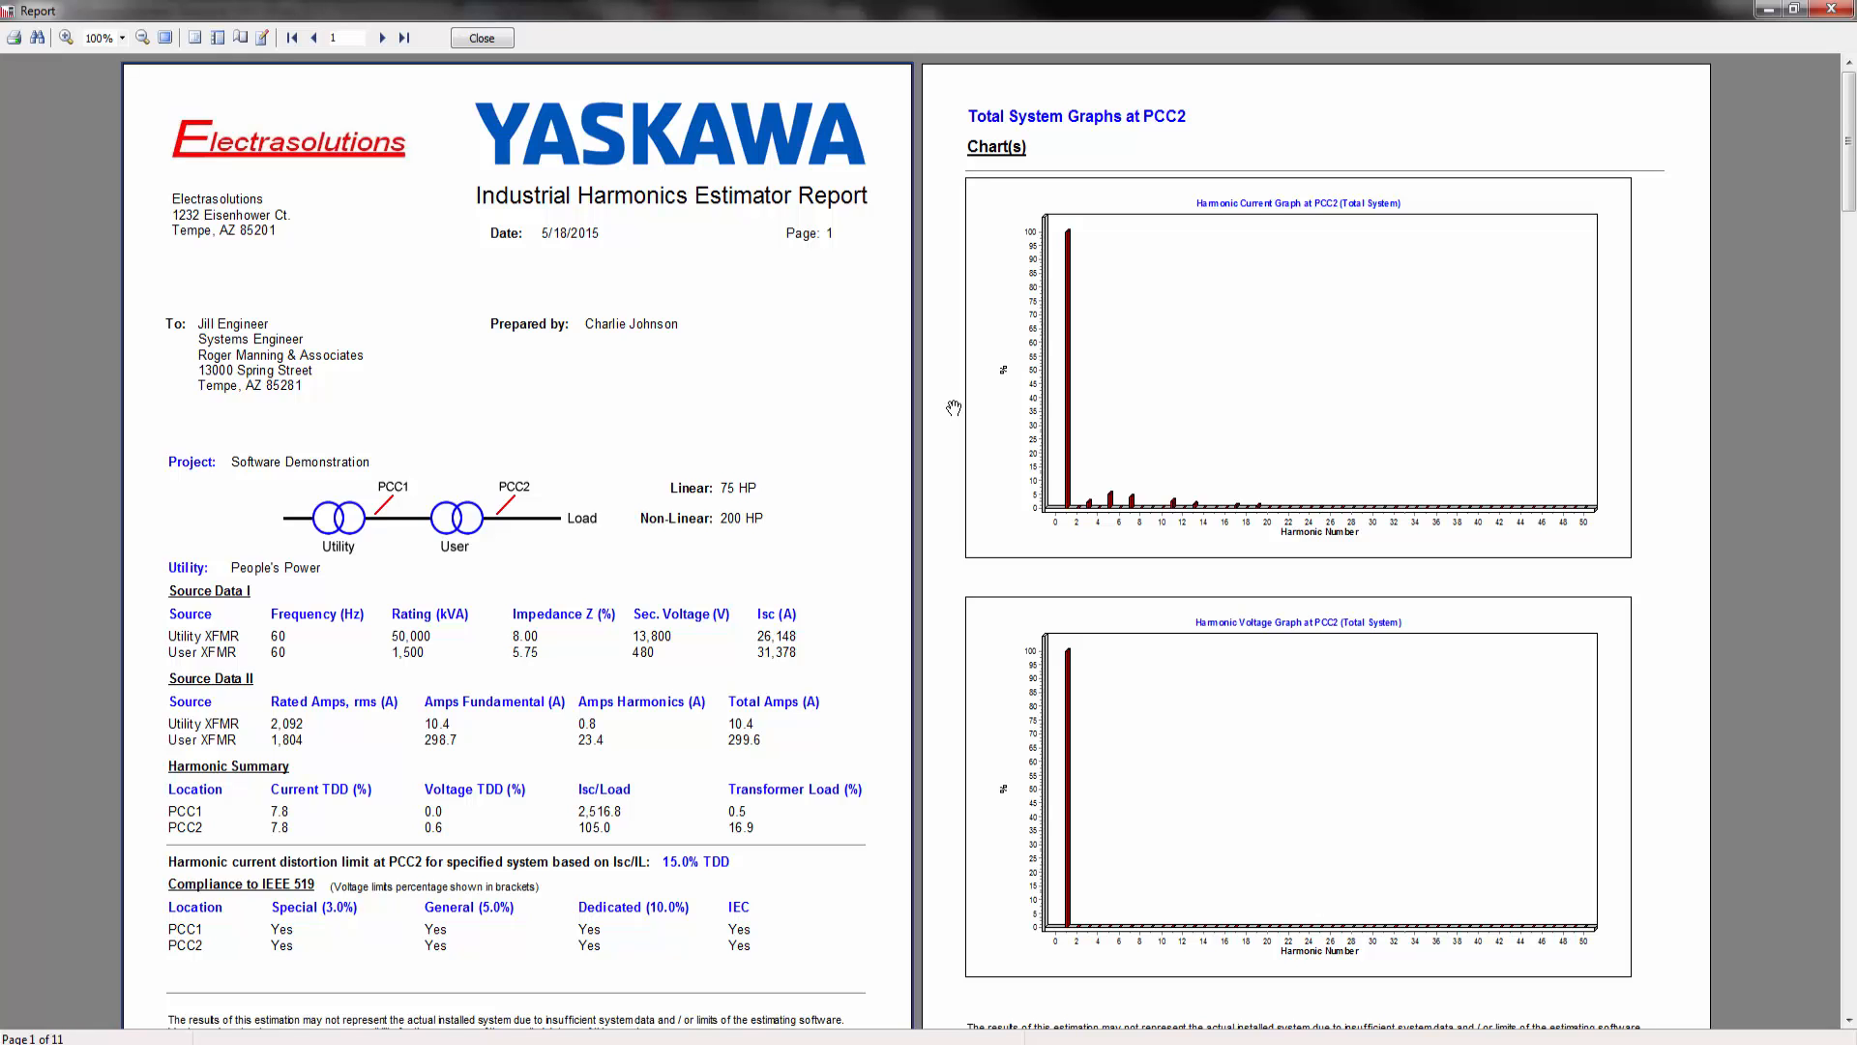
pyautogui.scroll(-9, 954, 407)
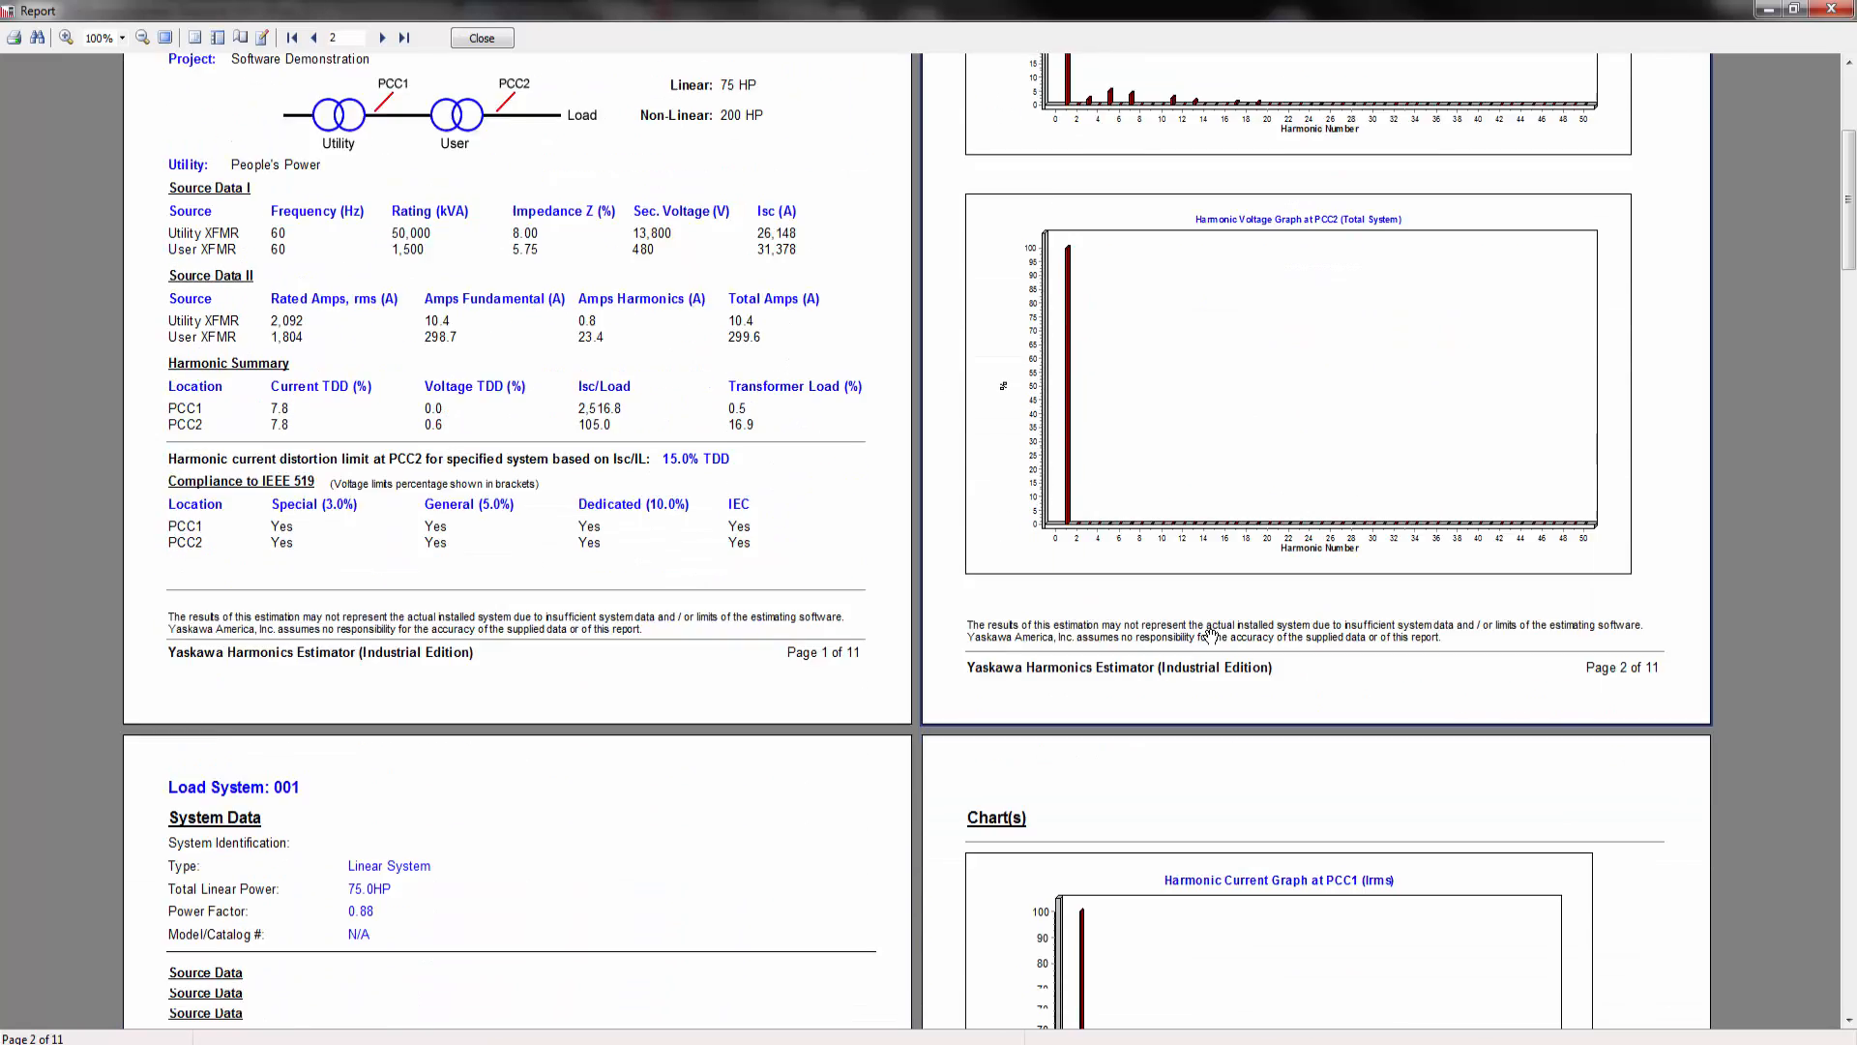
pyautogui.scroll(-9, 1211, 638)
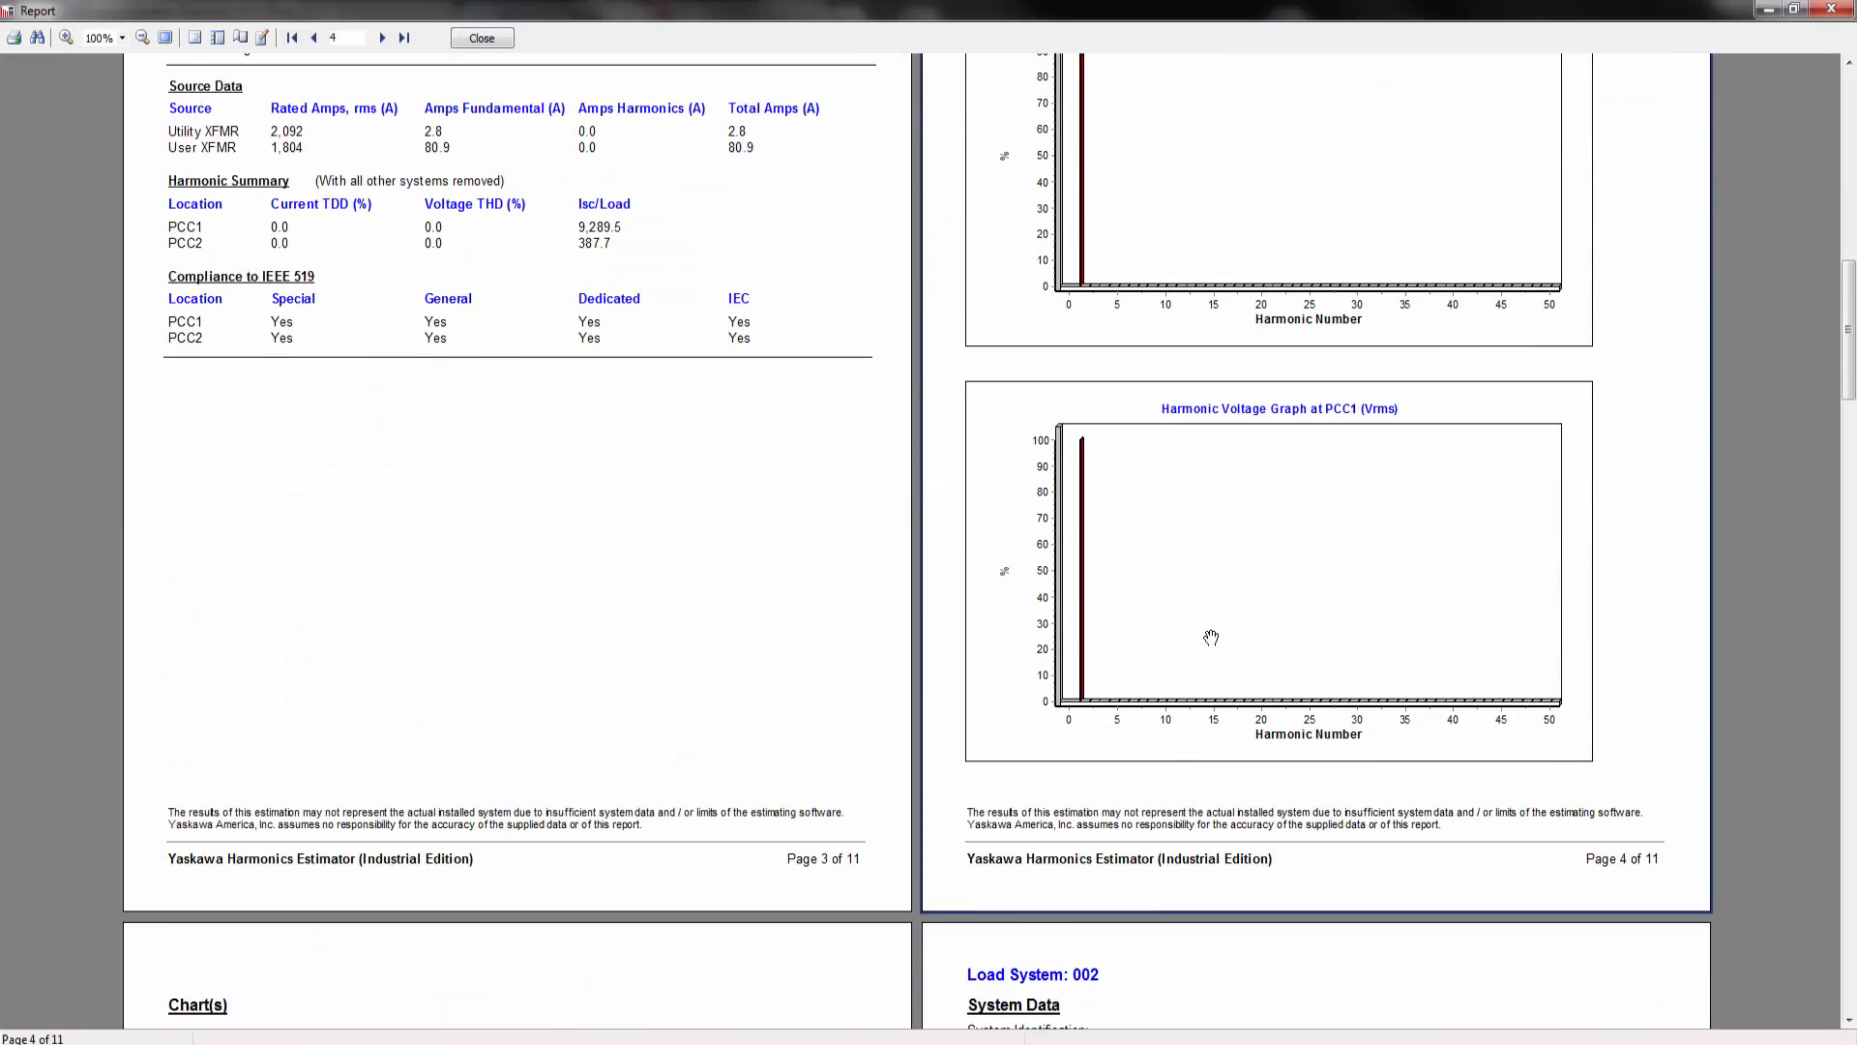
pyautogui.scroll(-15, 1092, 514)
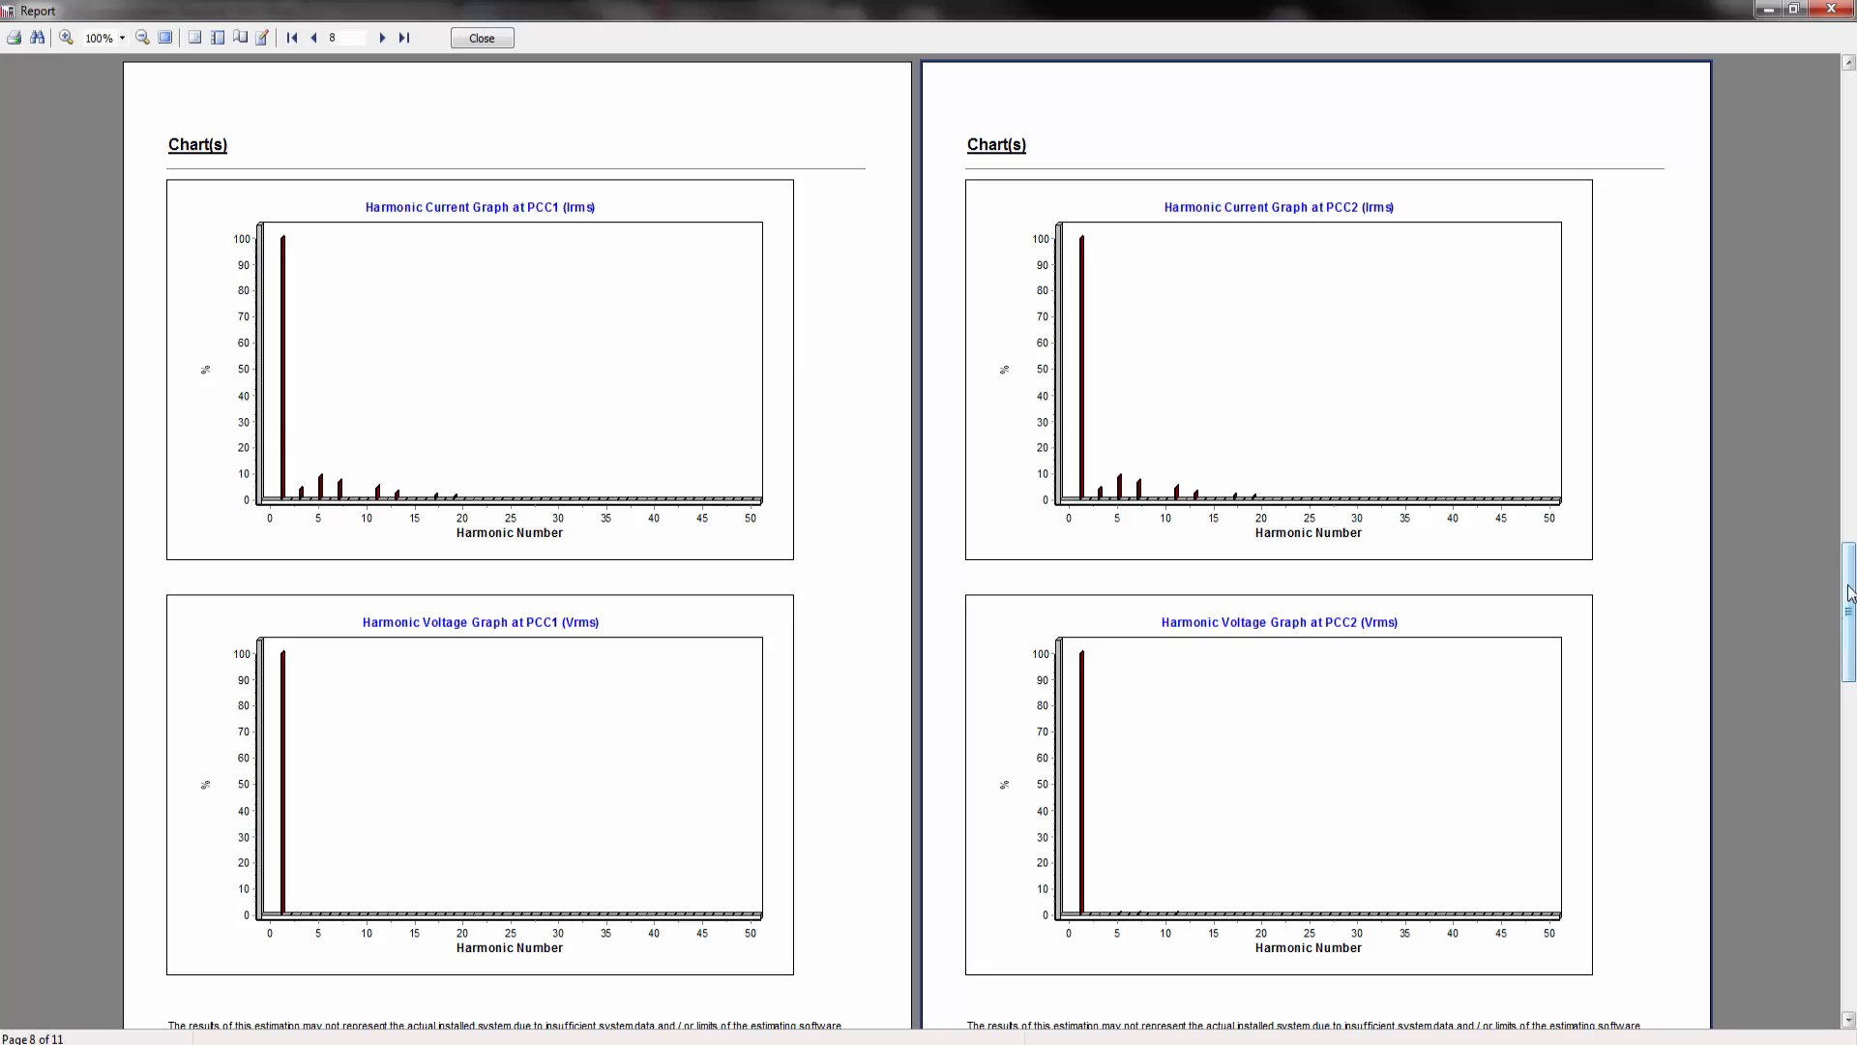
pyautogui.moveTo(1848, 620); pyautogui.dragTo(1828, 170)
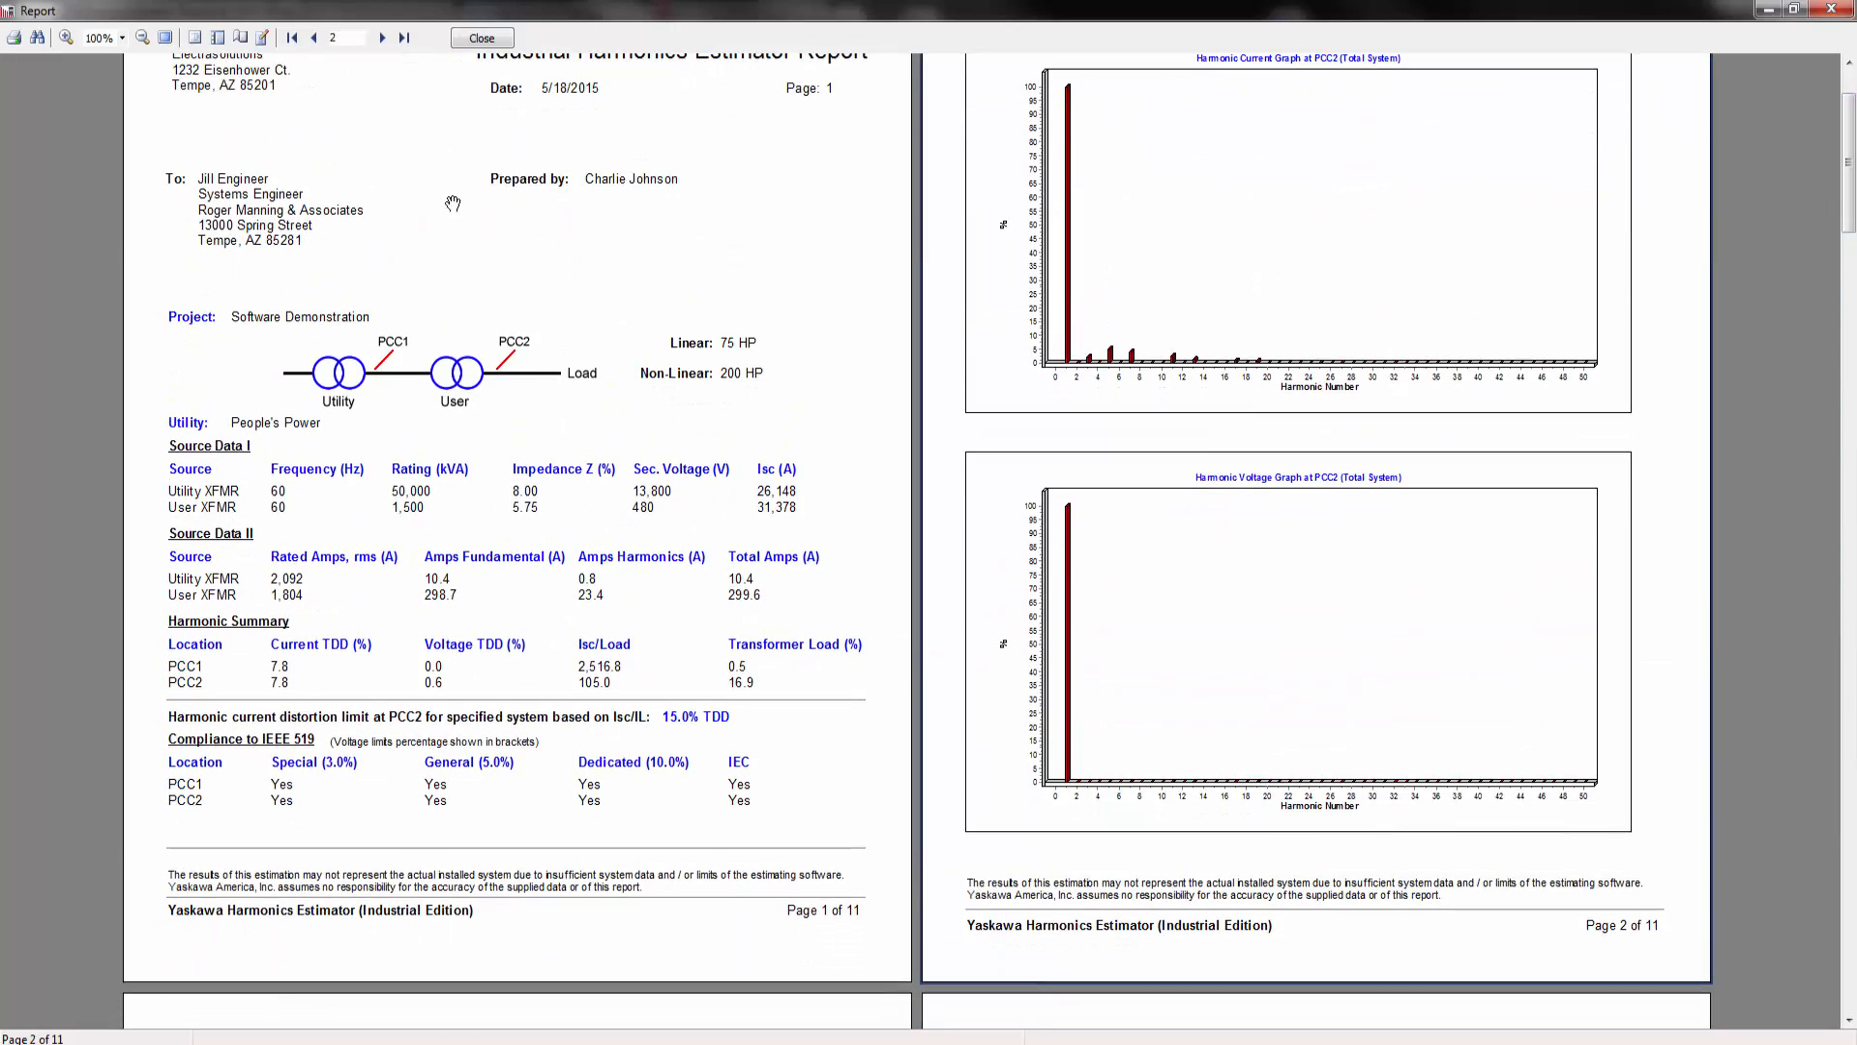
pyautogui.click(482, 37)
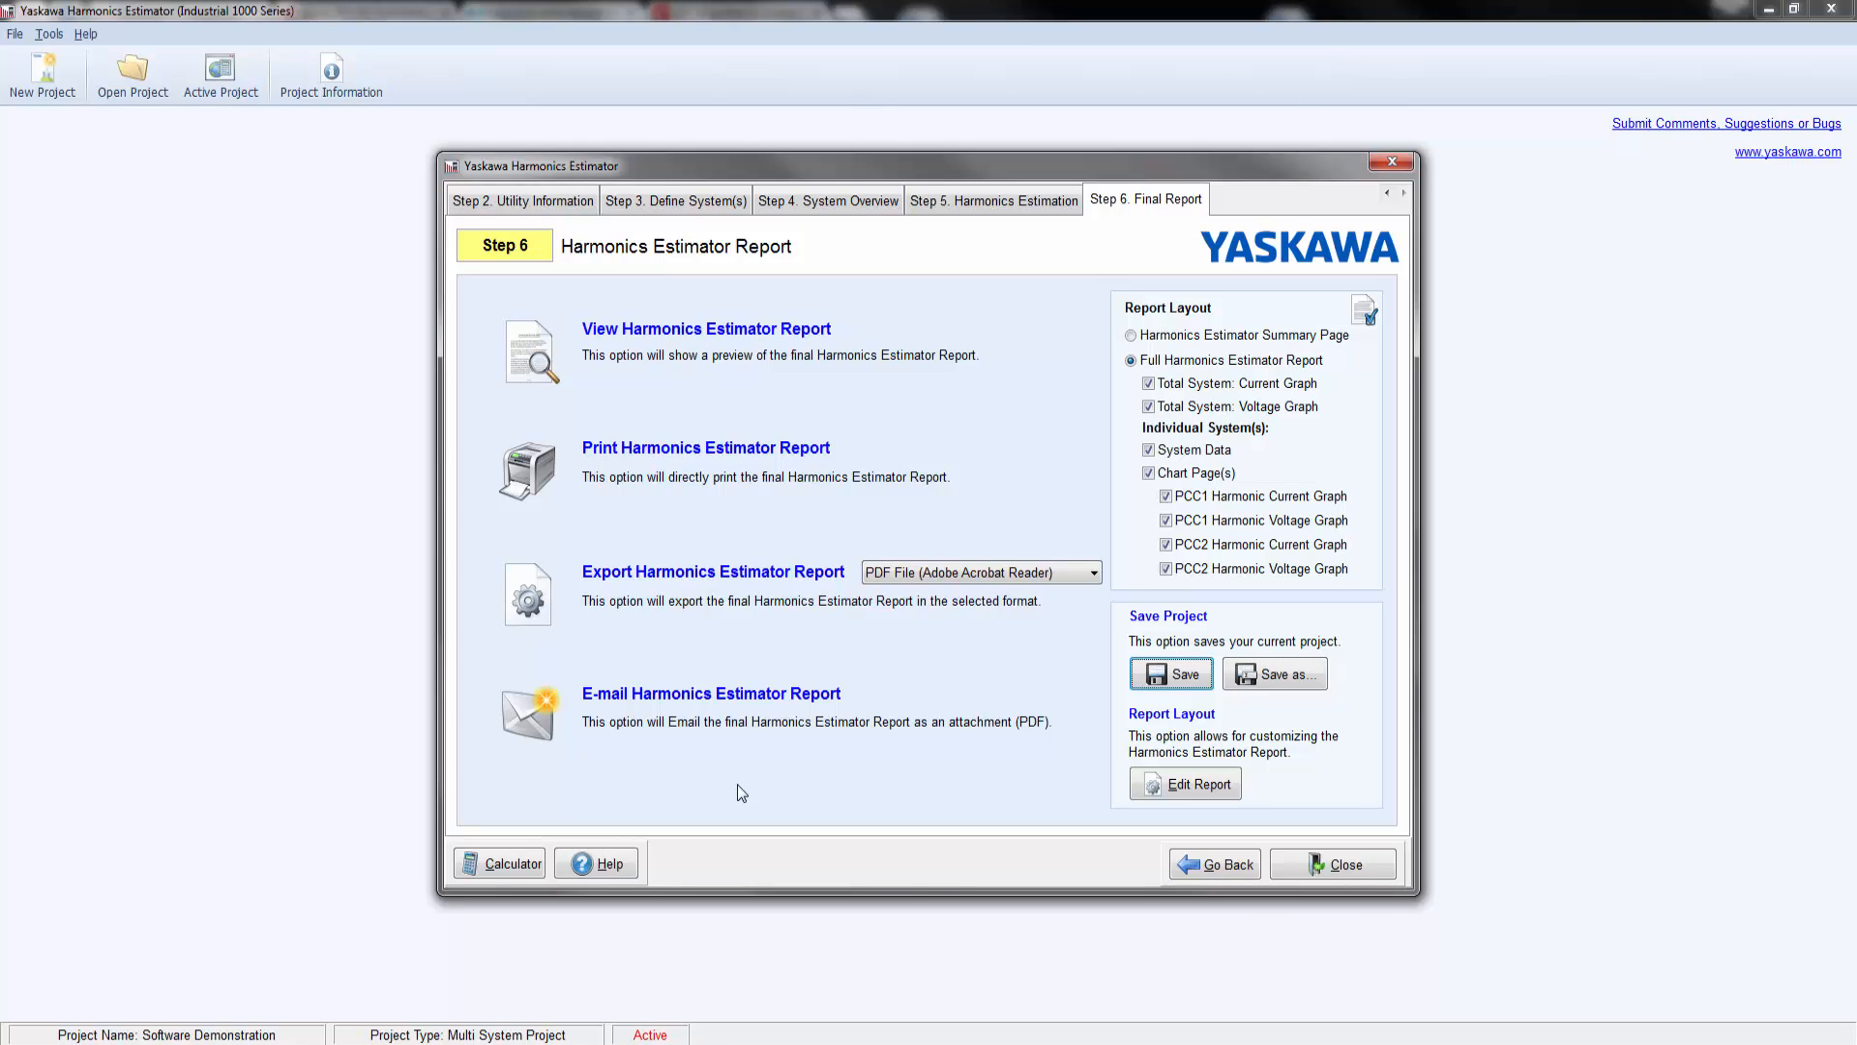
# Step: Start e-mailing the harmonics estimator report and proceed through its project and customer information
pyautogui.click(696, 696)
pyautogui.click(1340, 862)
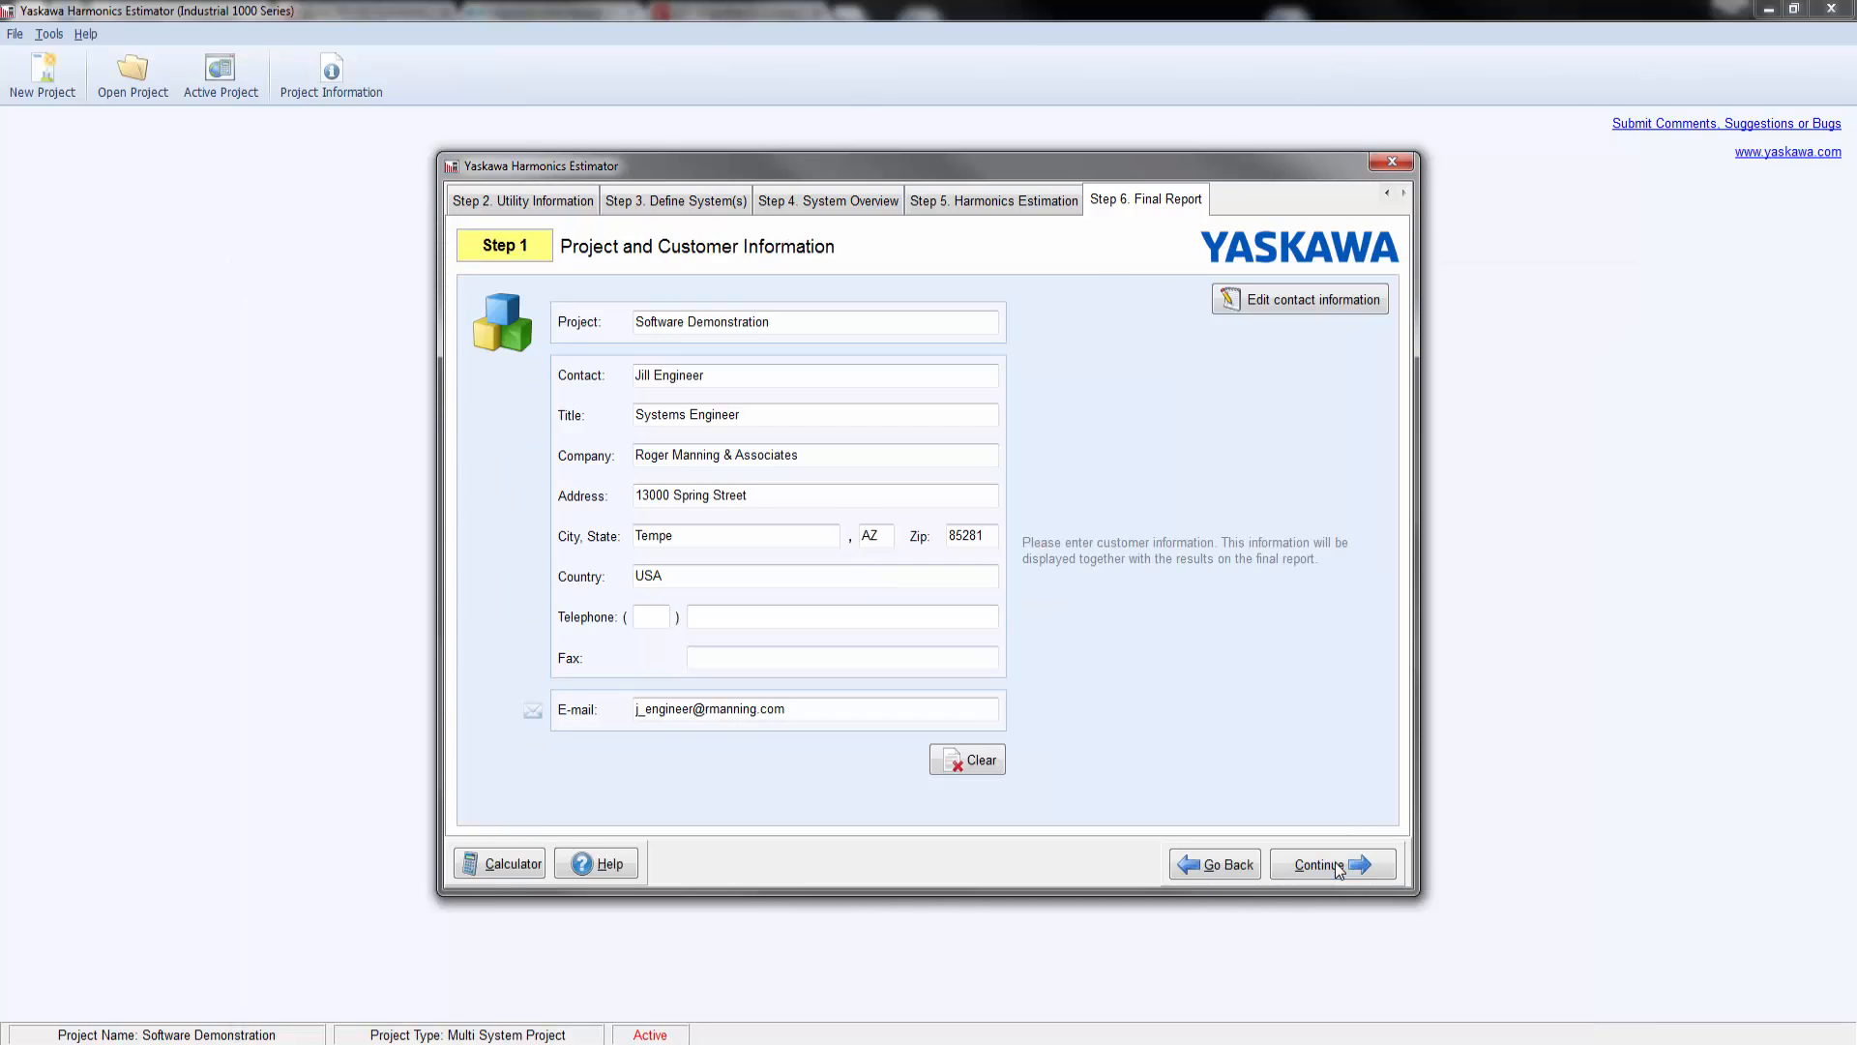